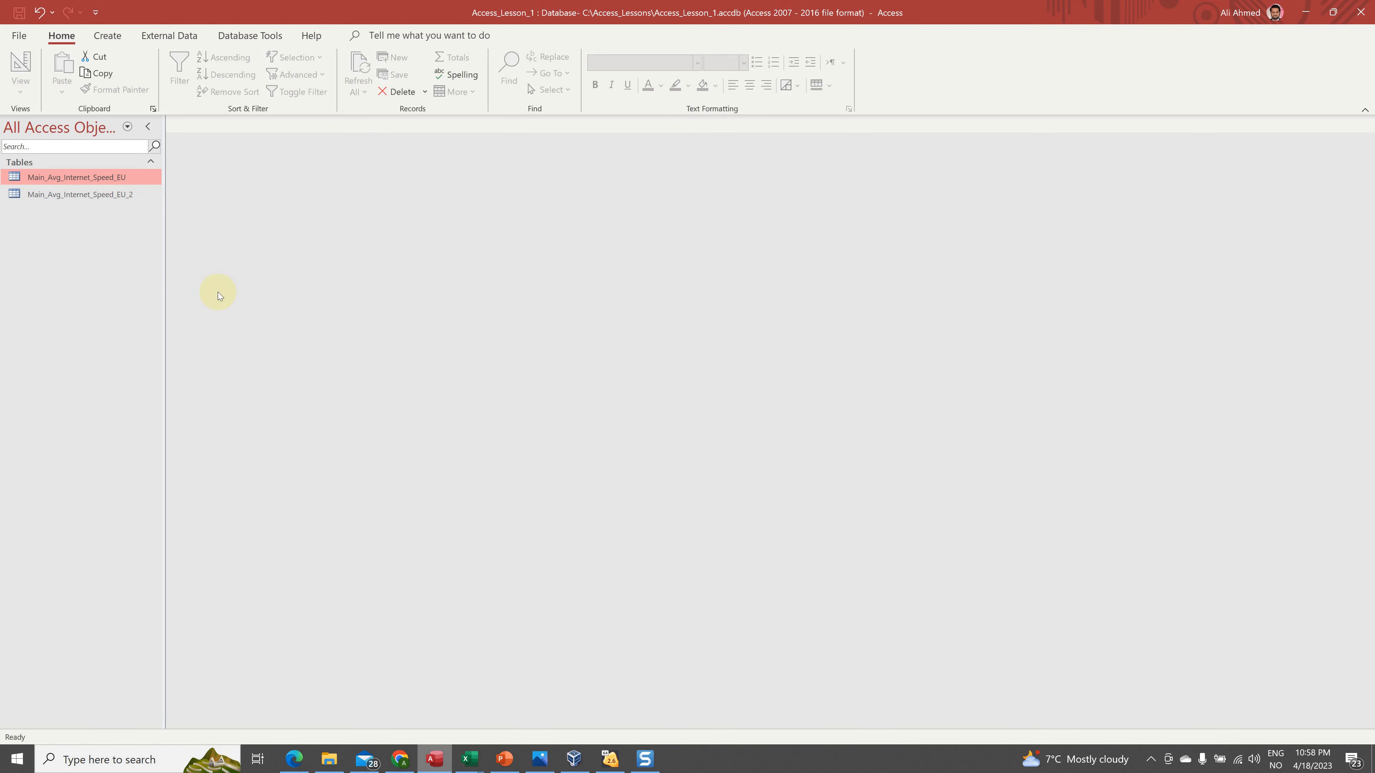
Open the Main_Avg_Internet_Speed_EU_2 table in Design View and add a new field named Sum_Of_Speed
{"action": "right_click", "coordinate": [110, 197]}
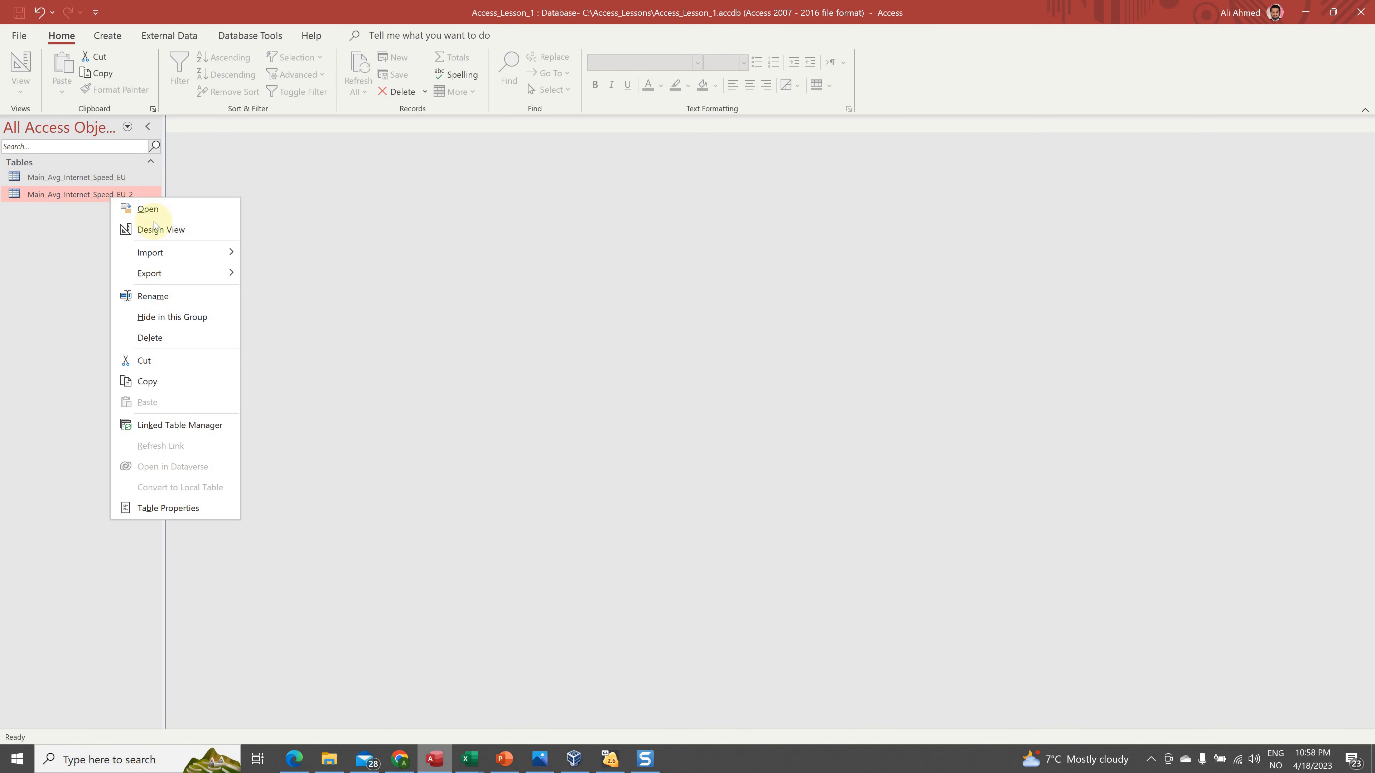
{"action": "left_click", "coordinate": [162, 228]}
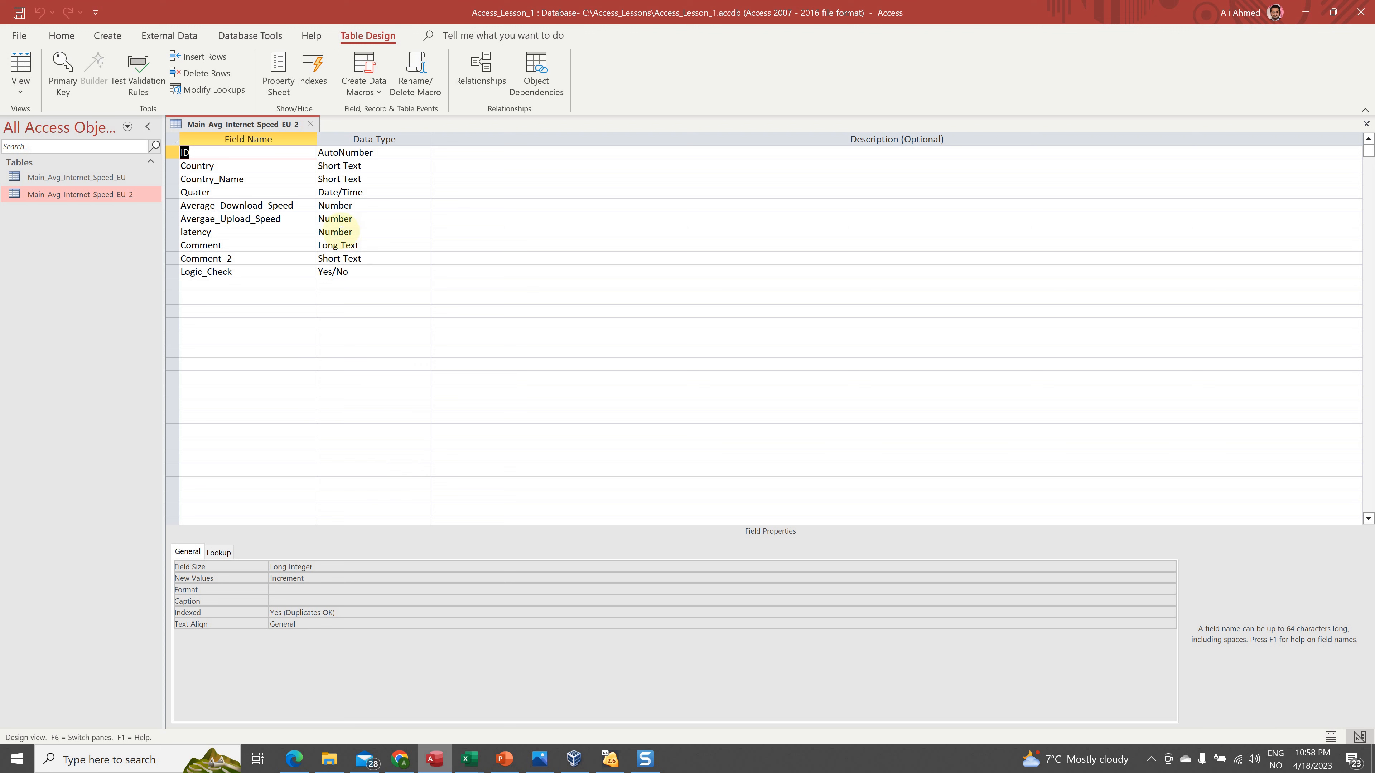
{"action": "left_click", "coordinate": [211, 285]}
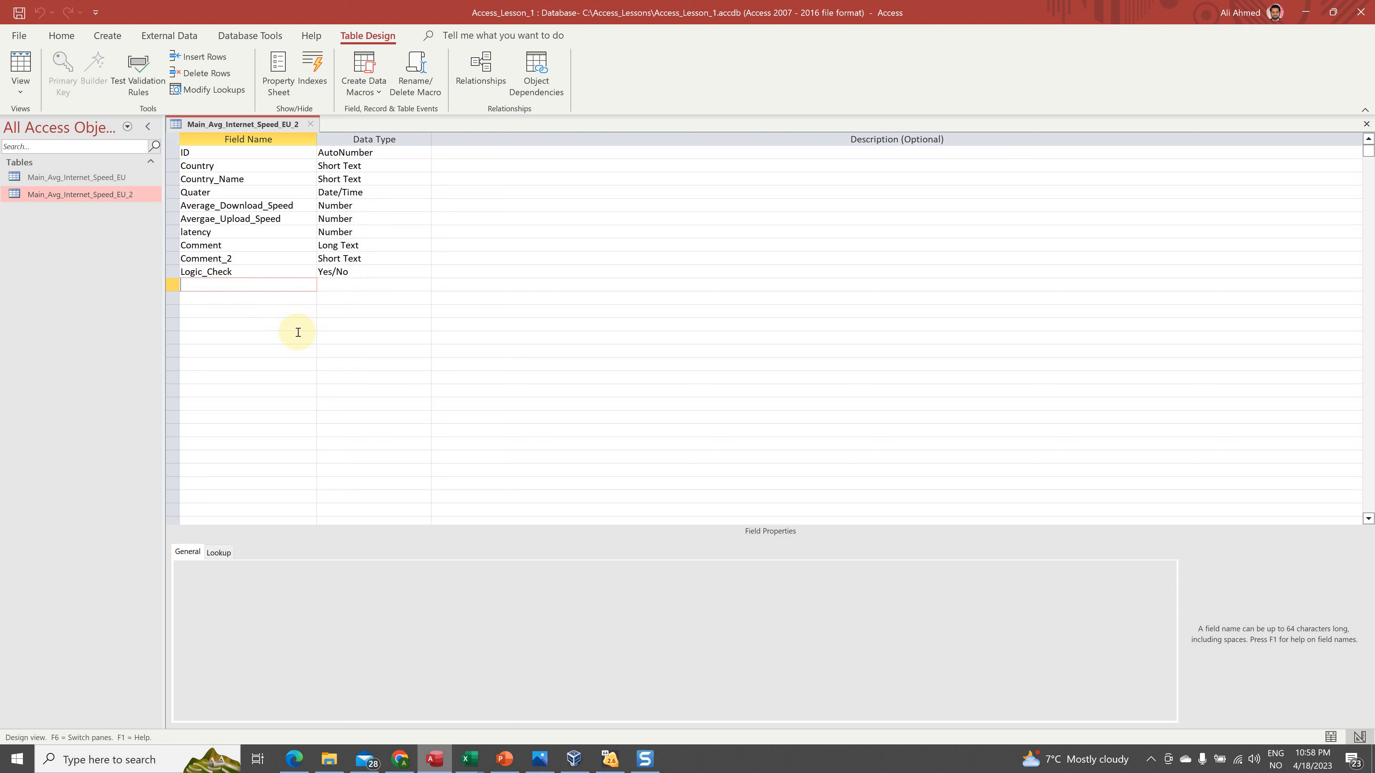
{"action": "type", "text": "Sum_Of_Speed"}
{"action": "left_click", "coordinate": [298, 332]}
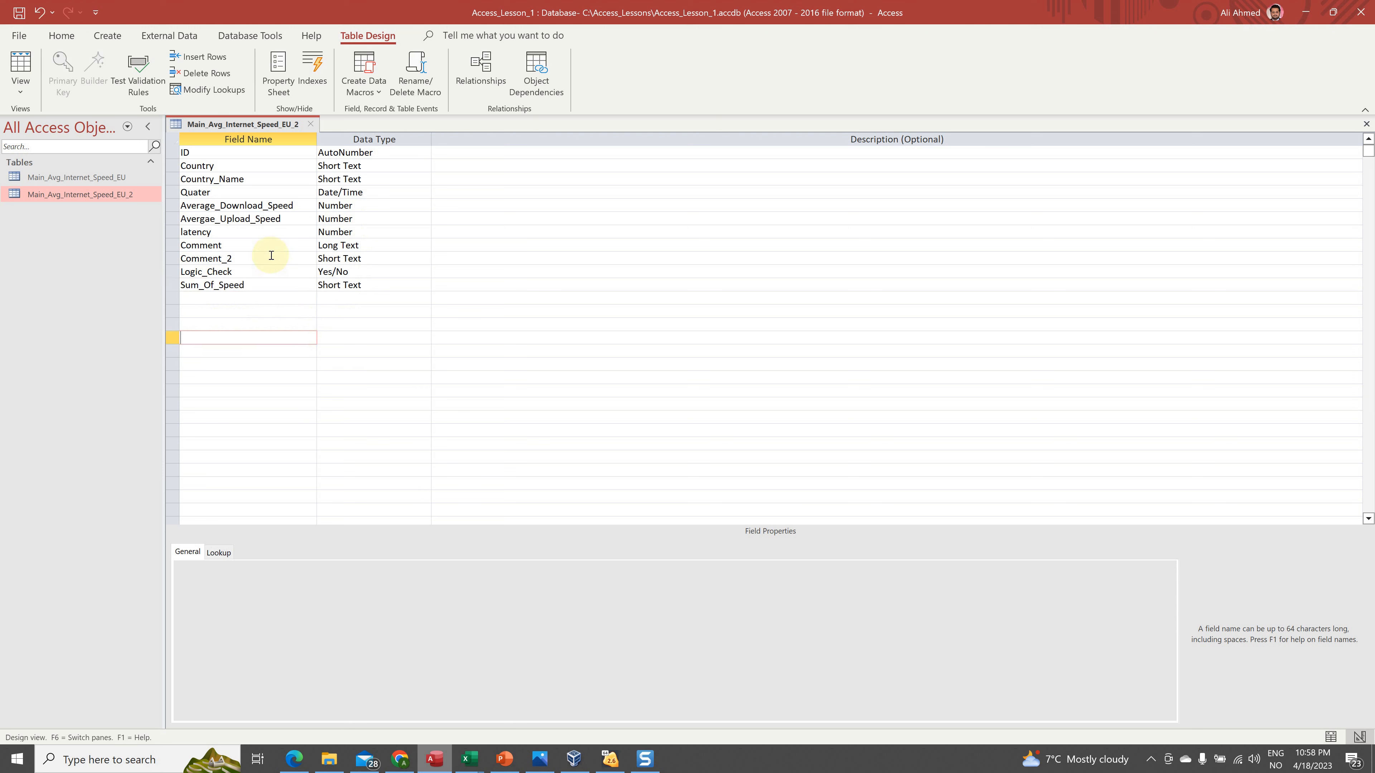
Set the data type of the Sum_Of_Speed field to Calculated
{"action": "left_click", "coordinate": [244, 210]}
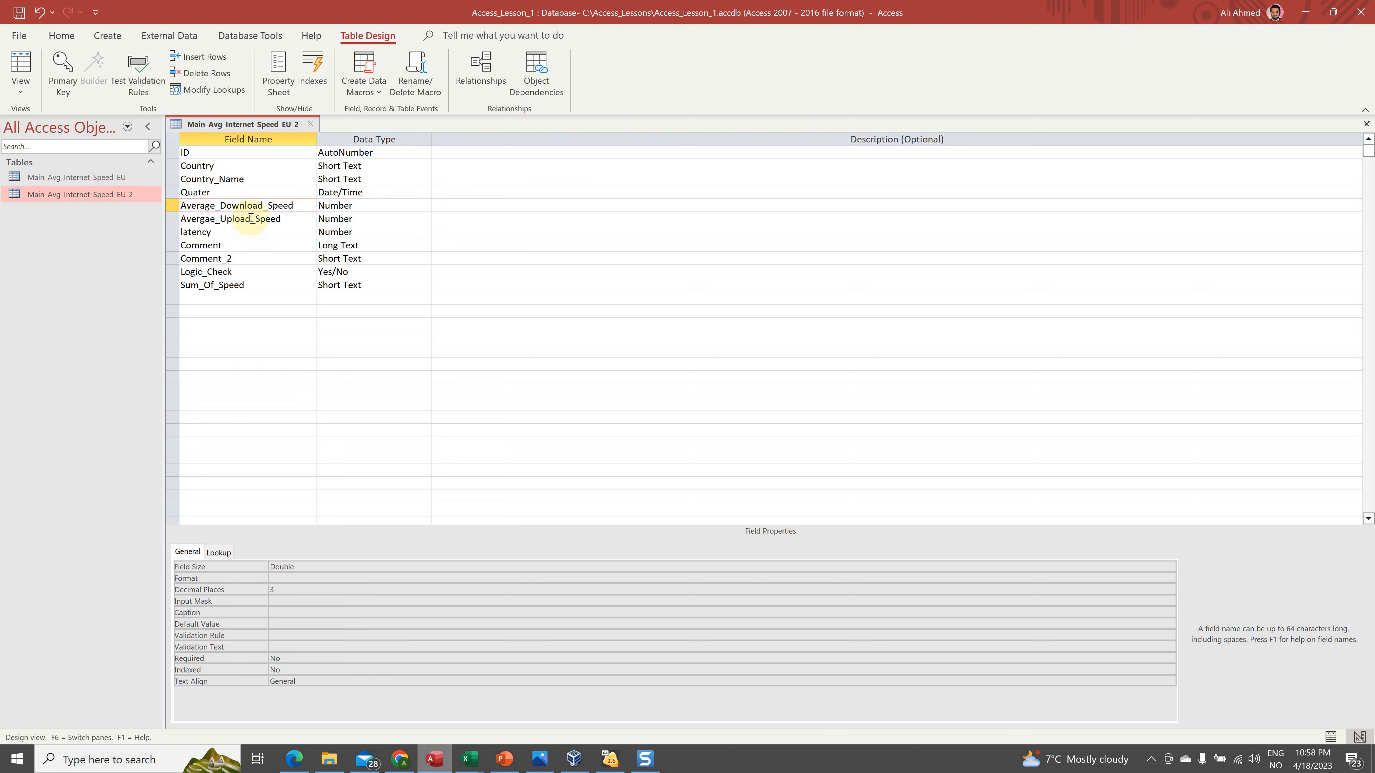
{"action": "left_click", "coordinate": [251, 218]}
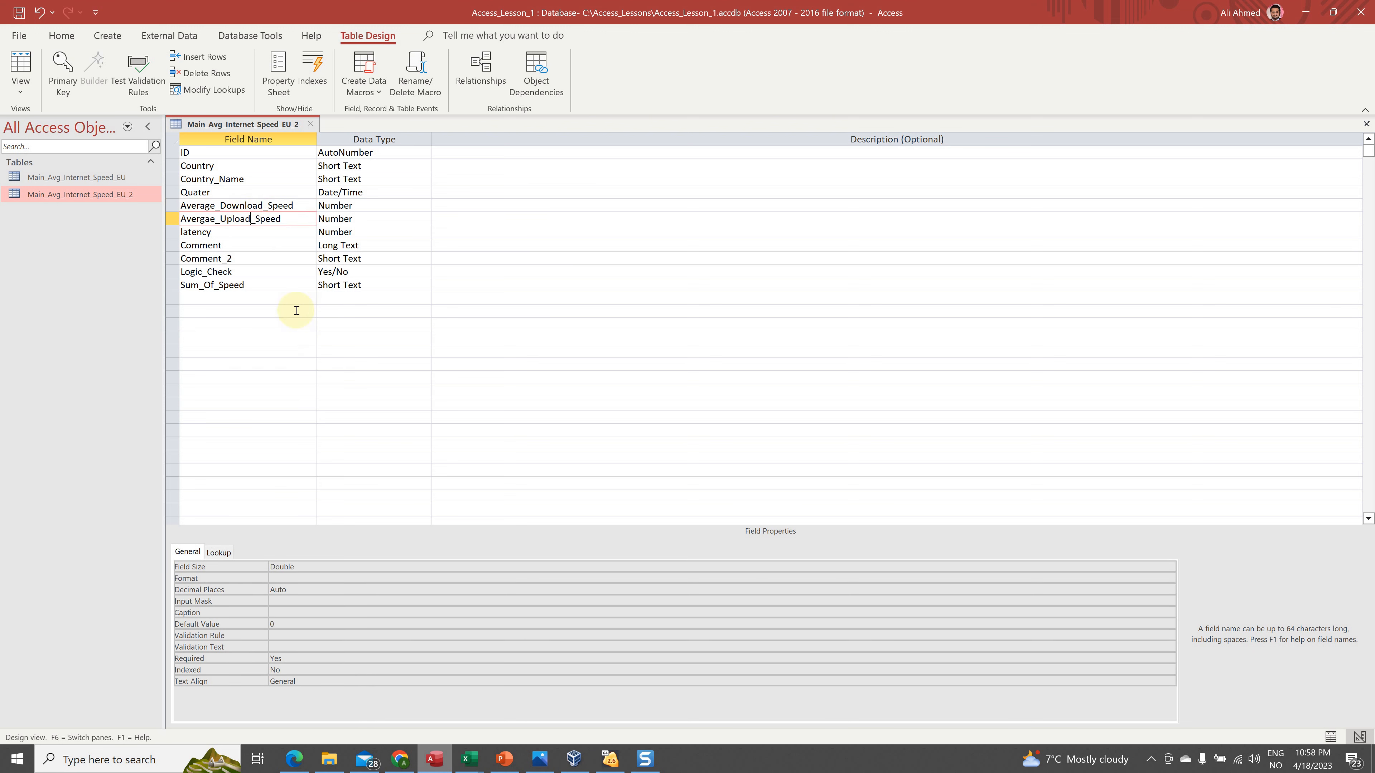
{"action": "left_click", "coordinate": [247, 282]}
{"action": "left_click_drag", "start_coordinate": [252, 282], "coordinate": [180, 285]}
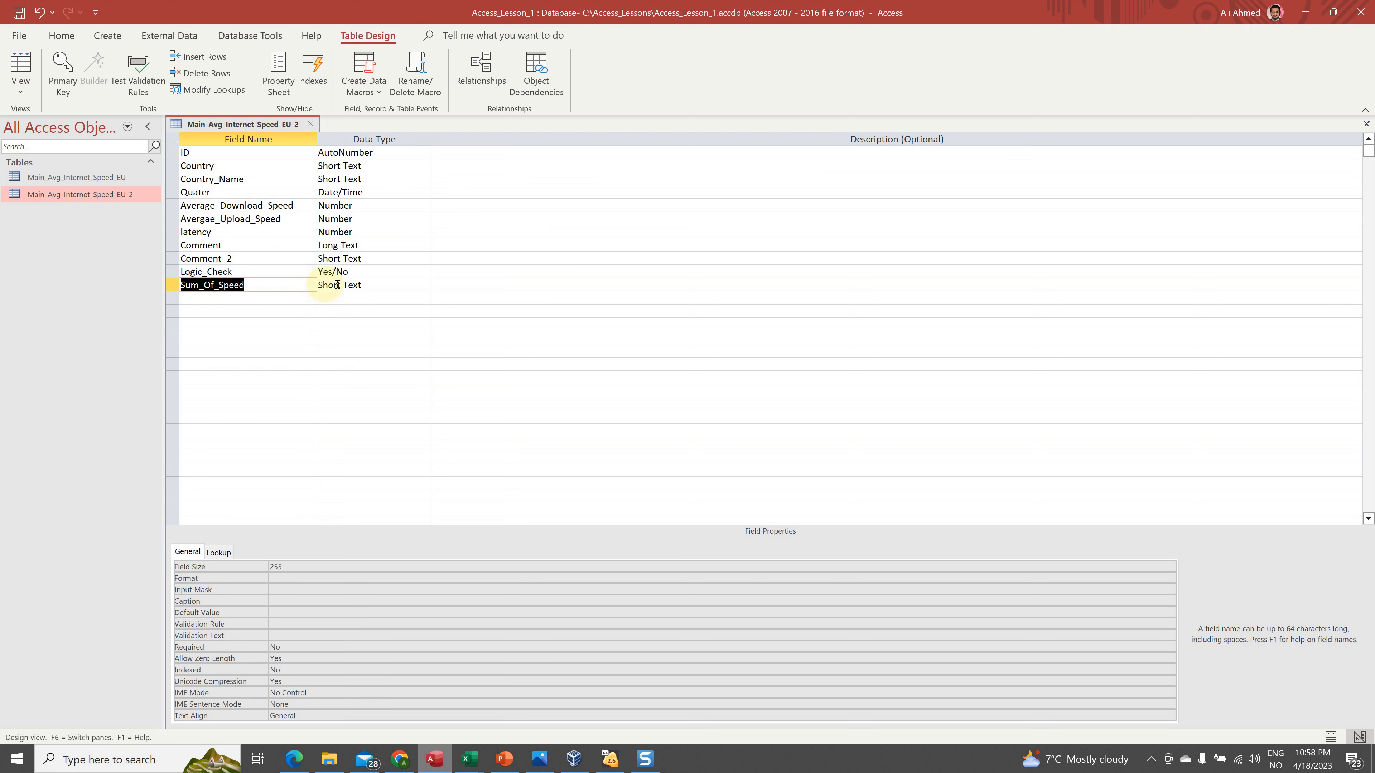
{"action": "left_click", "coordinate": [425, 284]}
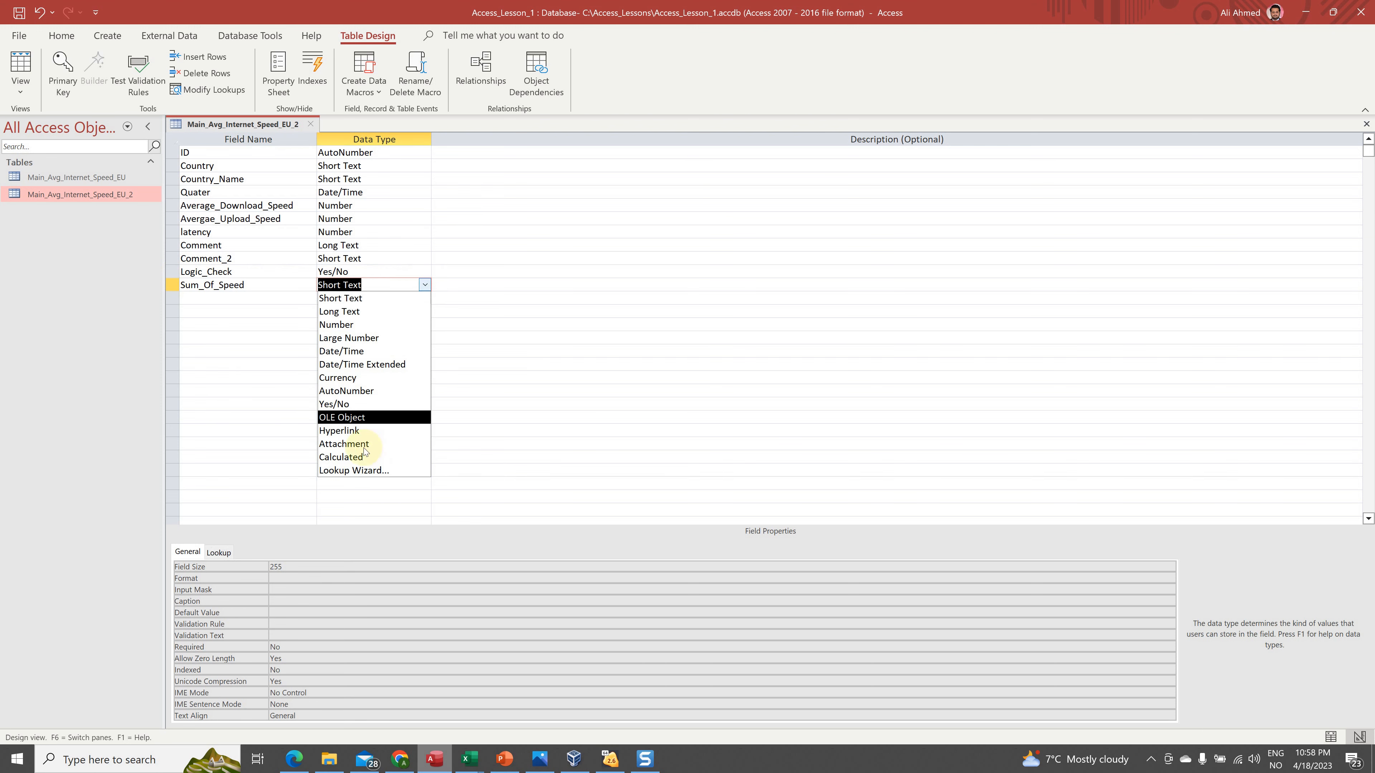
{"action": "left_click", "coordinate": [353, 458]}
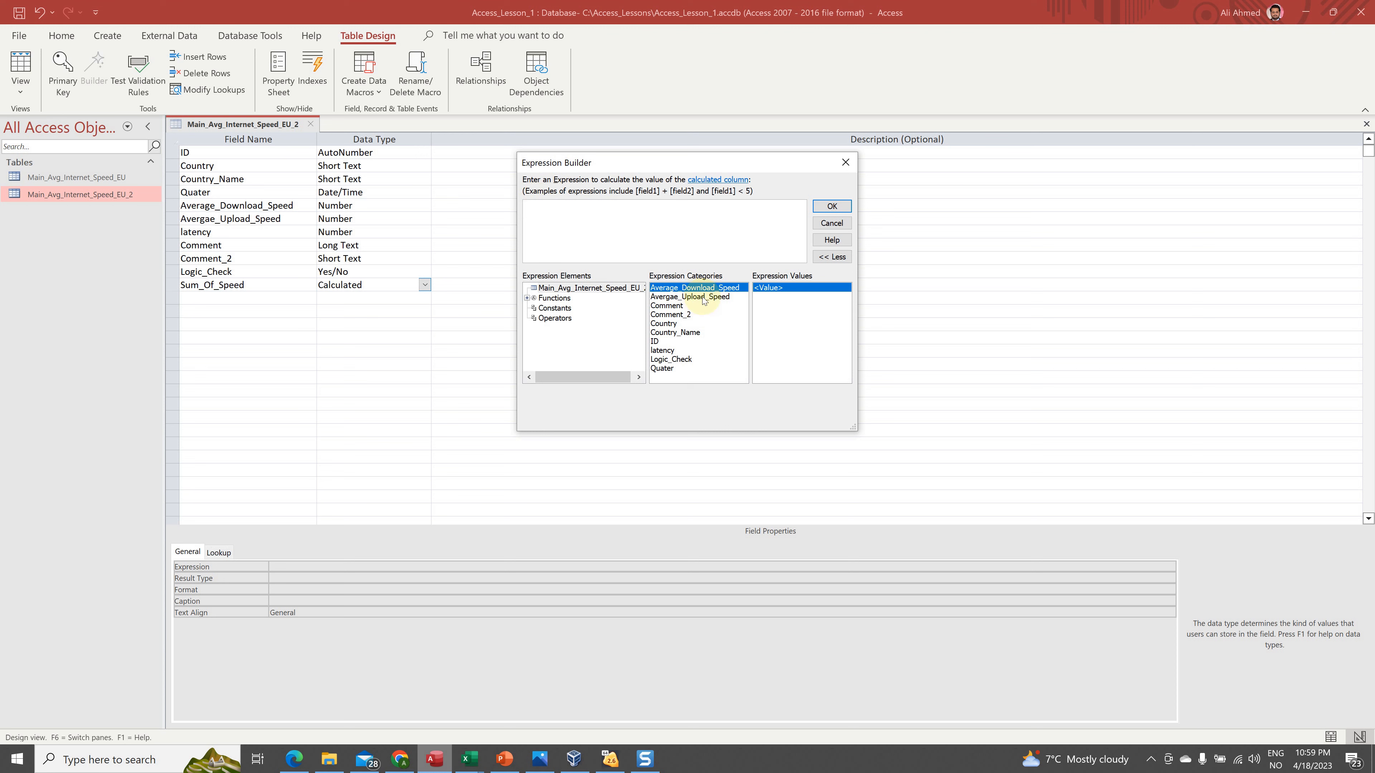
Build the expression [Average_Download_Speed] + [Avergae_Upload_Speed] for Sum_Of_Speed and review it in the field properties
{"action": "left_click", "coordinate": [672, 292]}
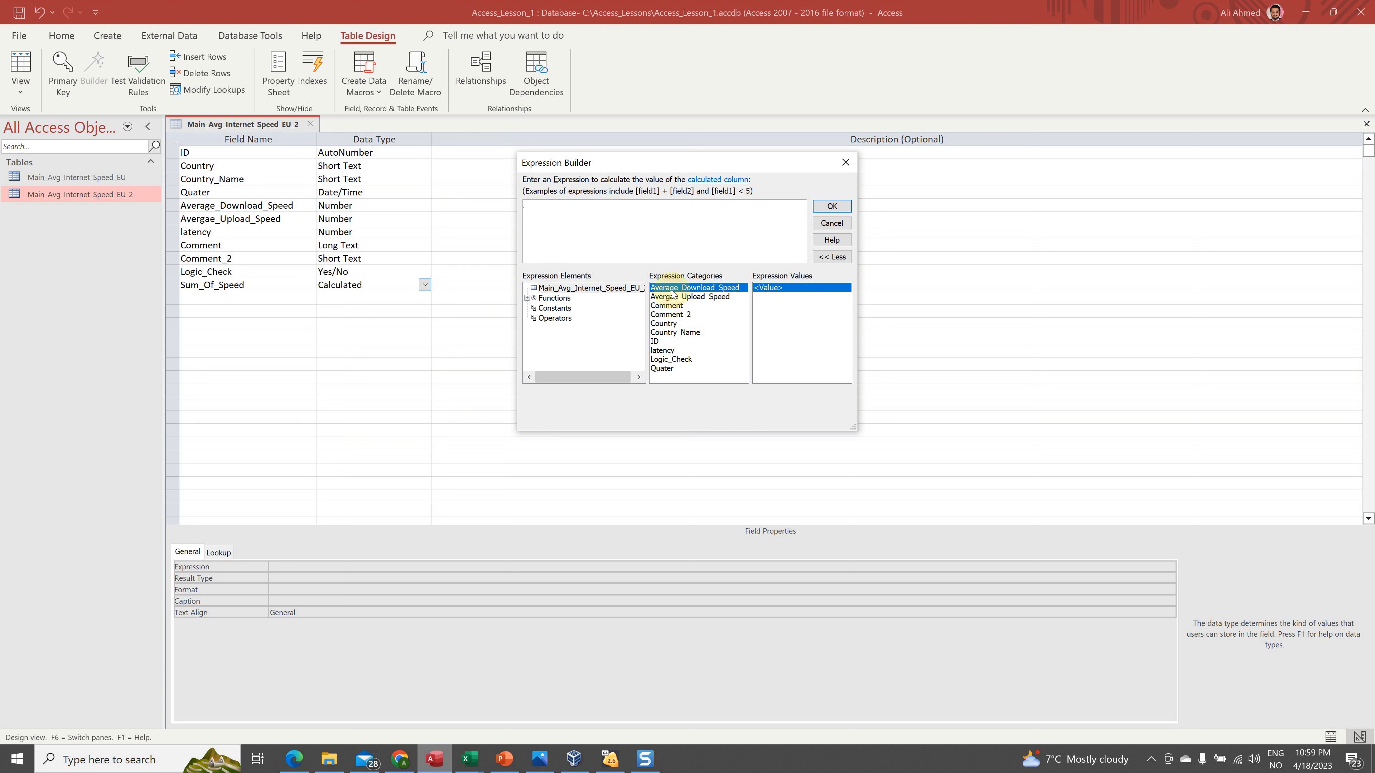
{"action": "double_click", "coordinate": [669, 290]}
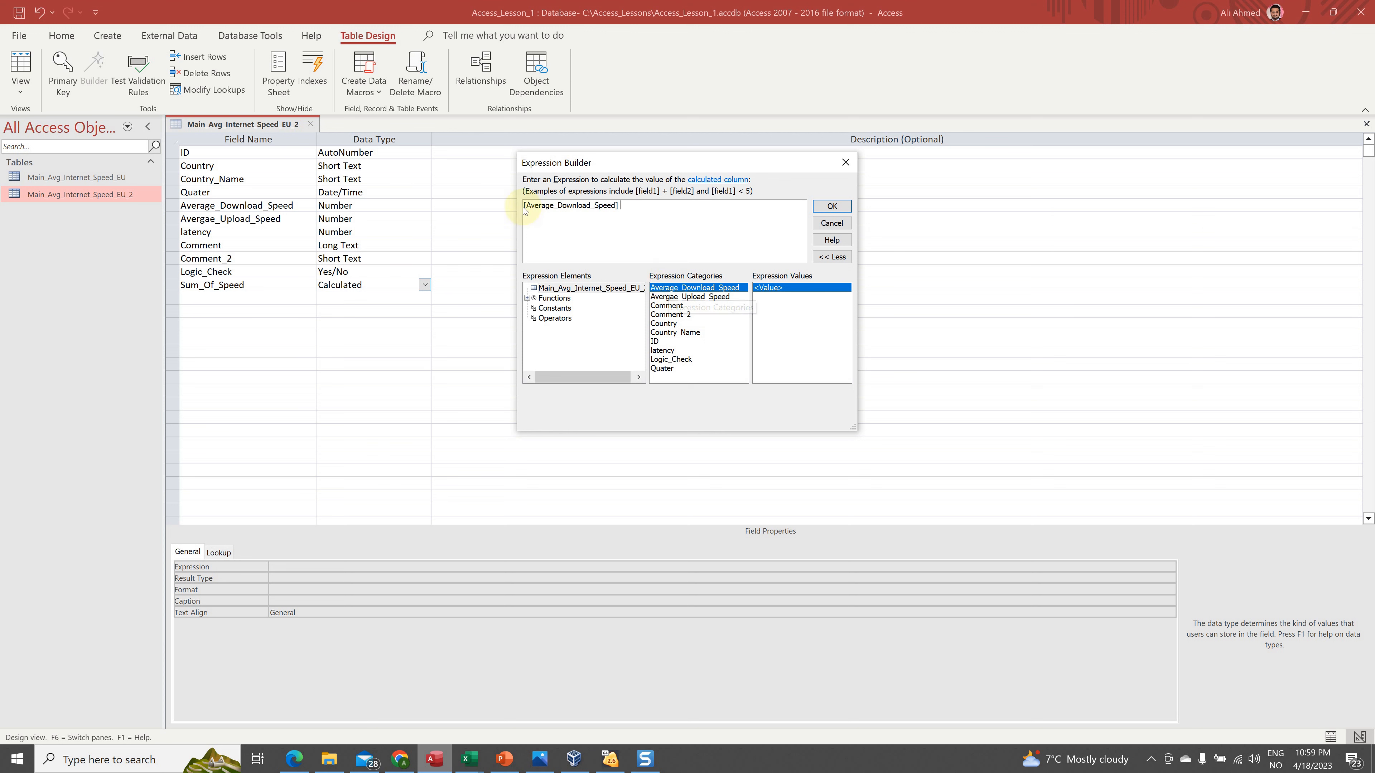
{"action": "type", "text": "+"}
{"action": "double_click", "coordinate": [684, 297]}
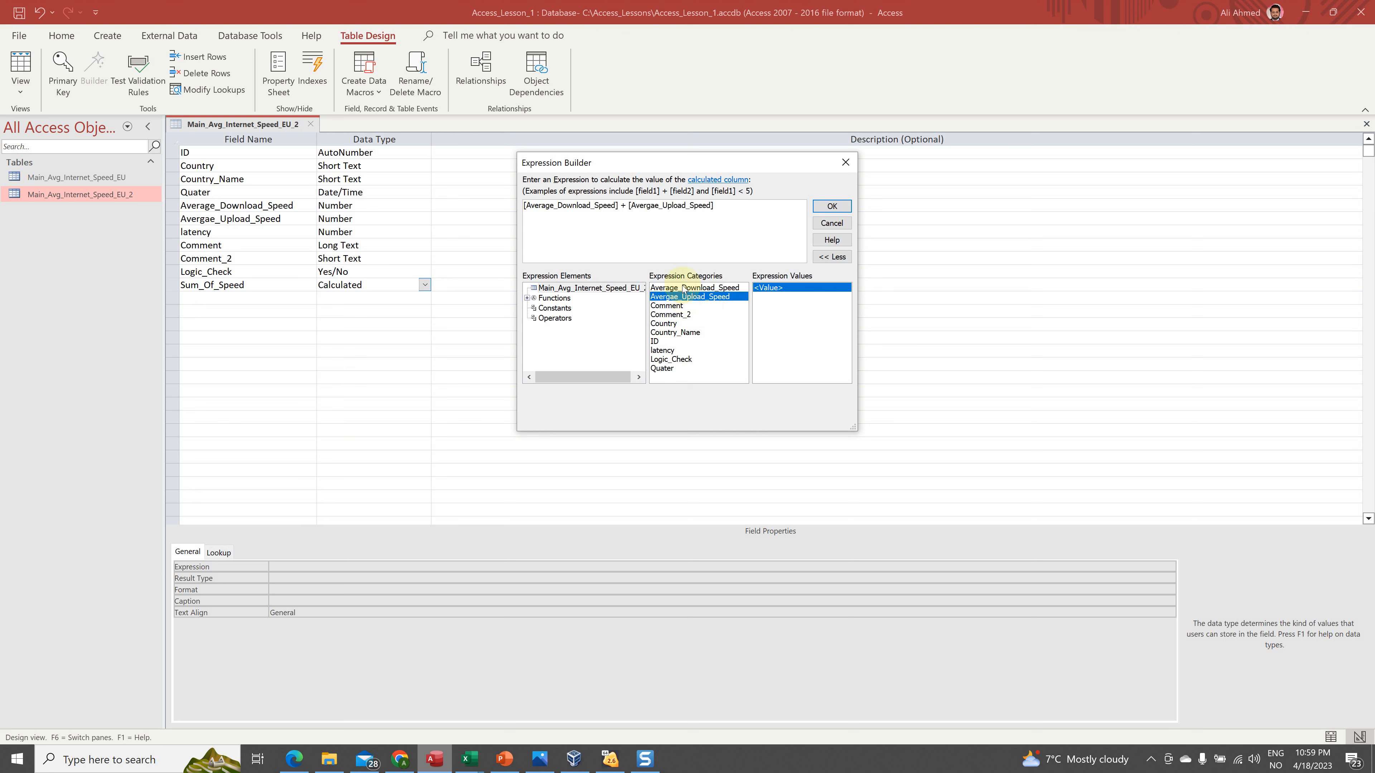
{"action": "left_click_drag", "start_coordinate": [751, 212], "coordinate": [511, 182]}
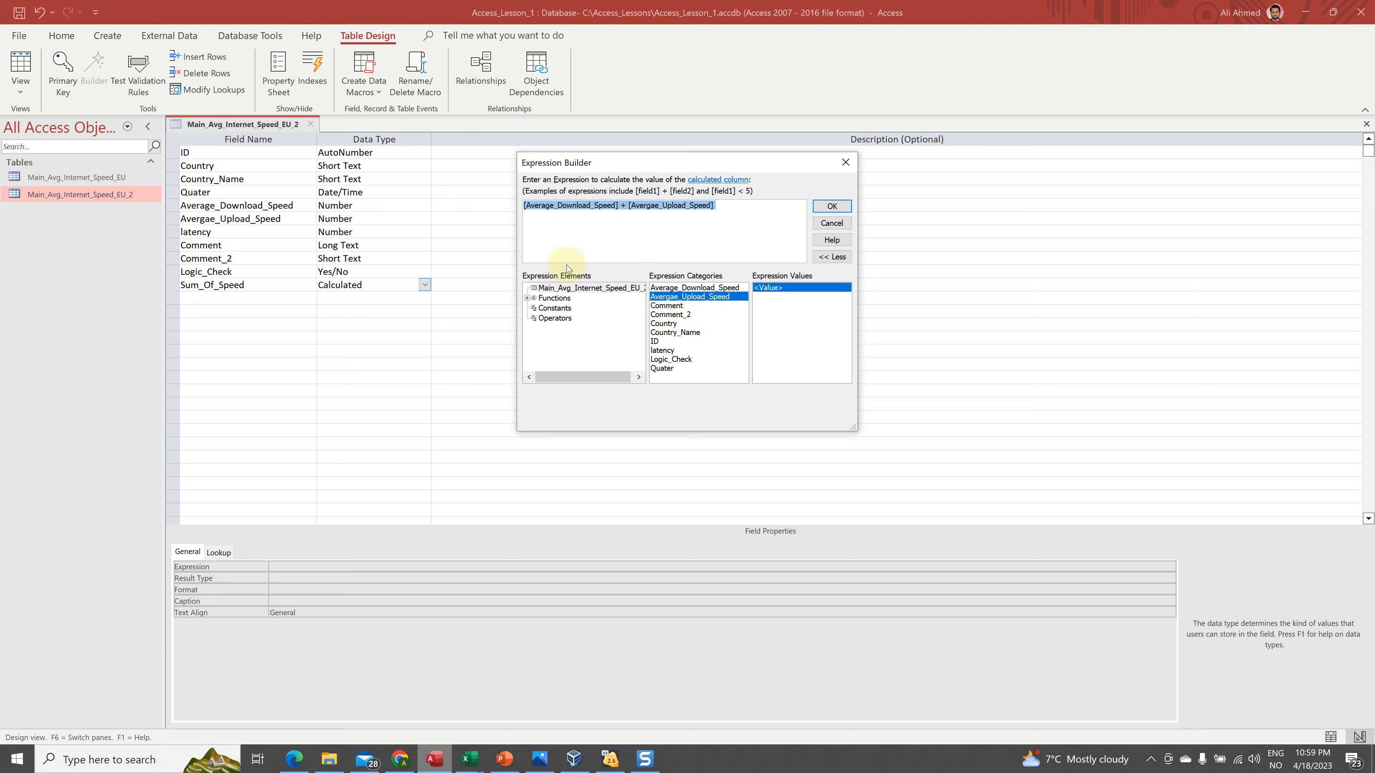
{"action": "left_click", "coordinate": [828, 209]}
{"action": "left_click", "coordinate": [334, 591]}
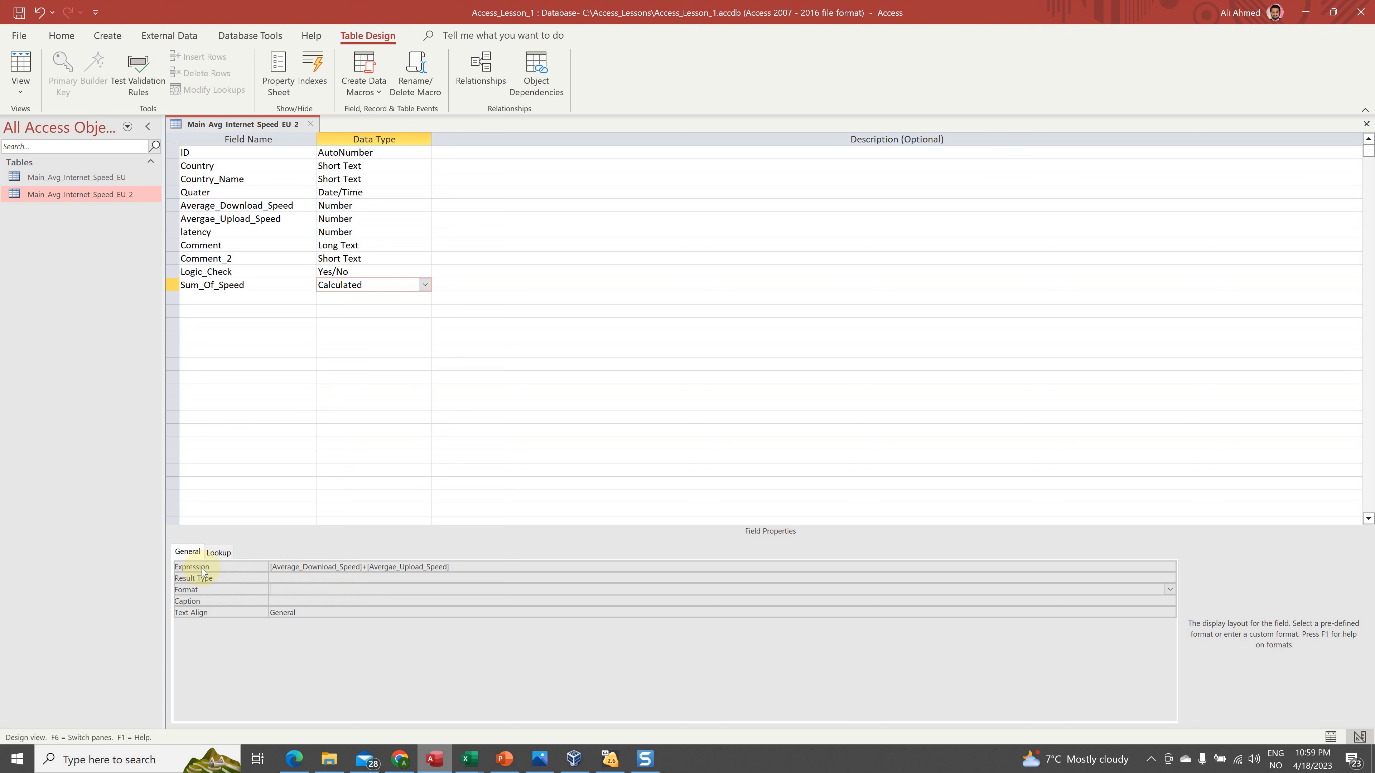
{"action": "left_click_drag", "start_coordinate": [461, 567], "coordinate": [239, 543]}
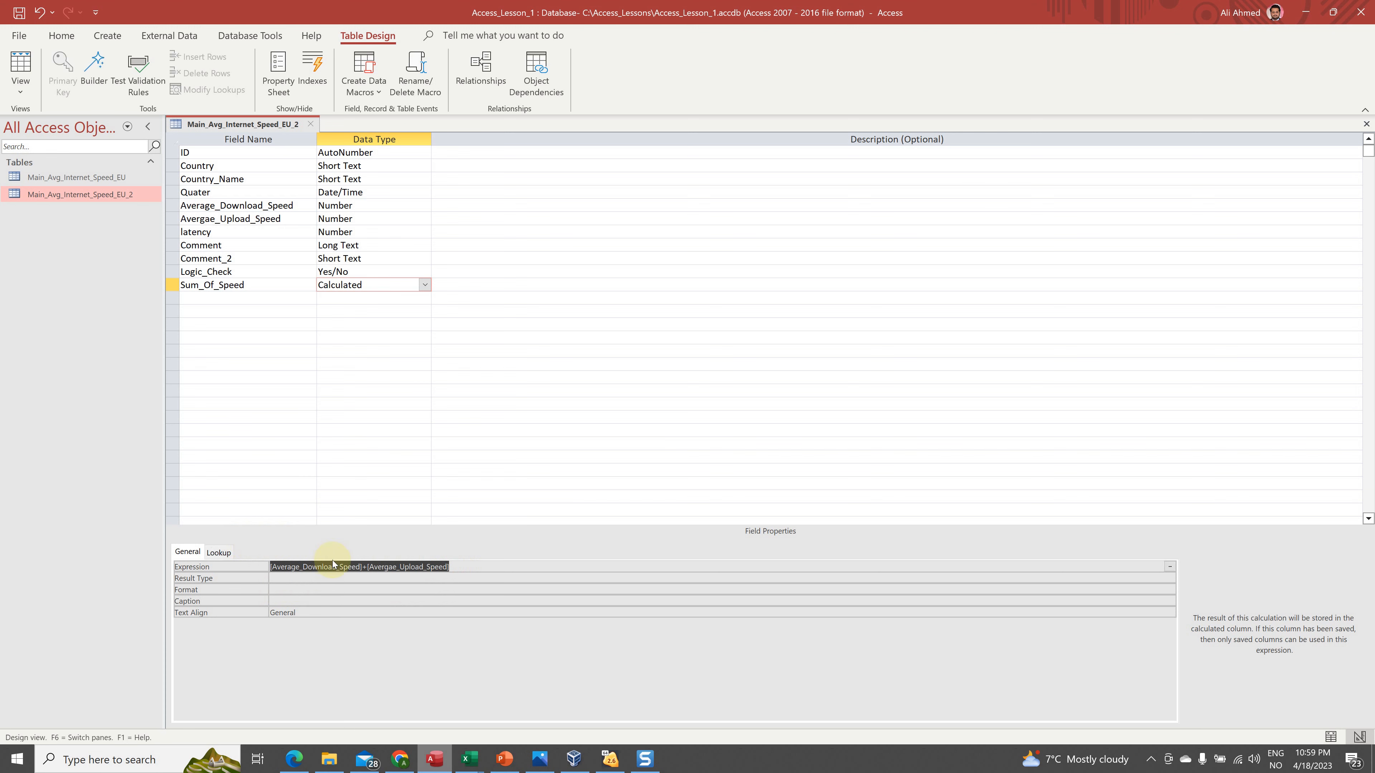
{"action": "left_click", "coordinate": [458, 569]}
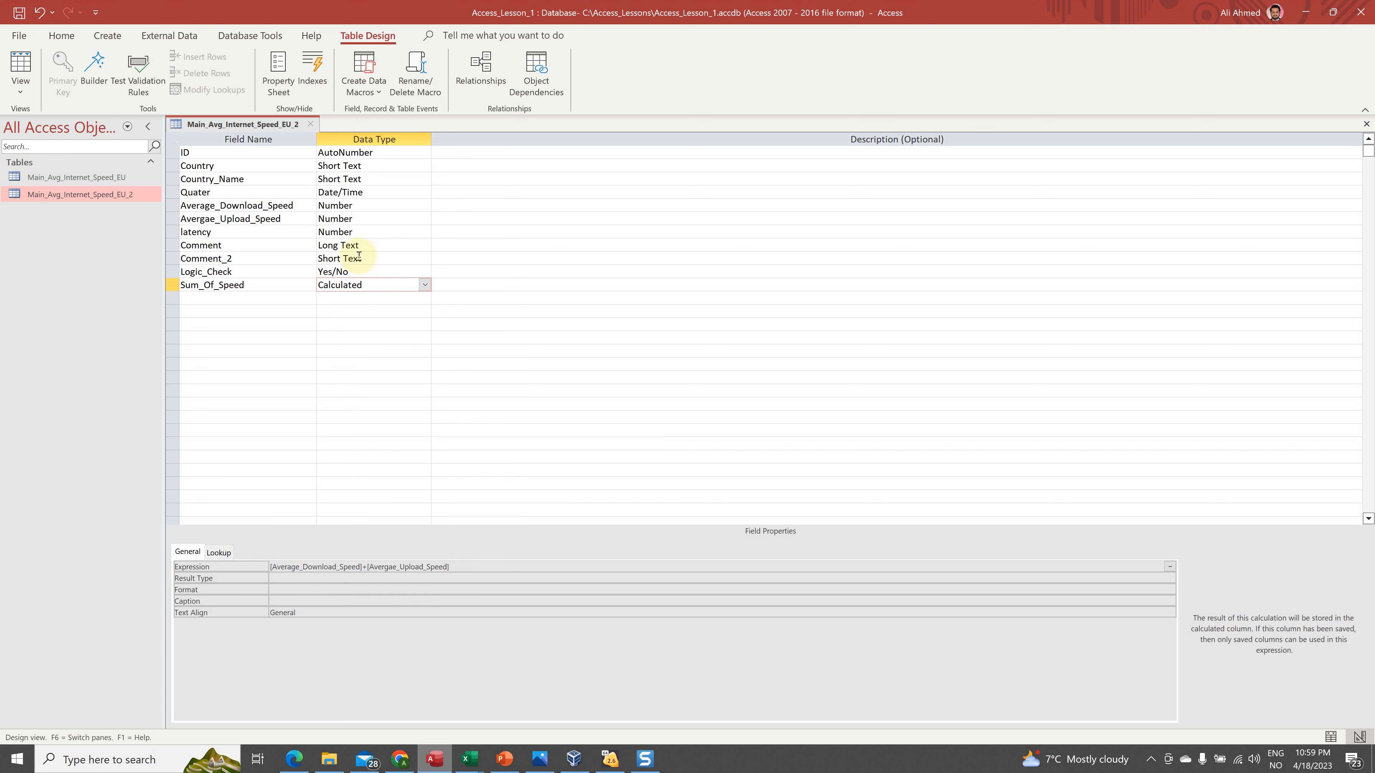
Save the table design with the calculated field and switch the table to Datasheet View
{"action": "left_click", "coordinate": [377, 338]}
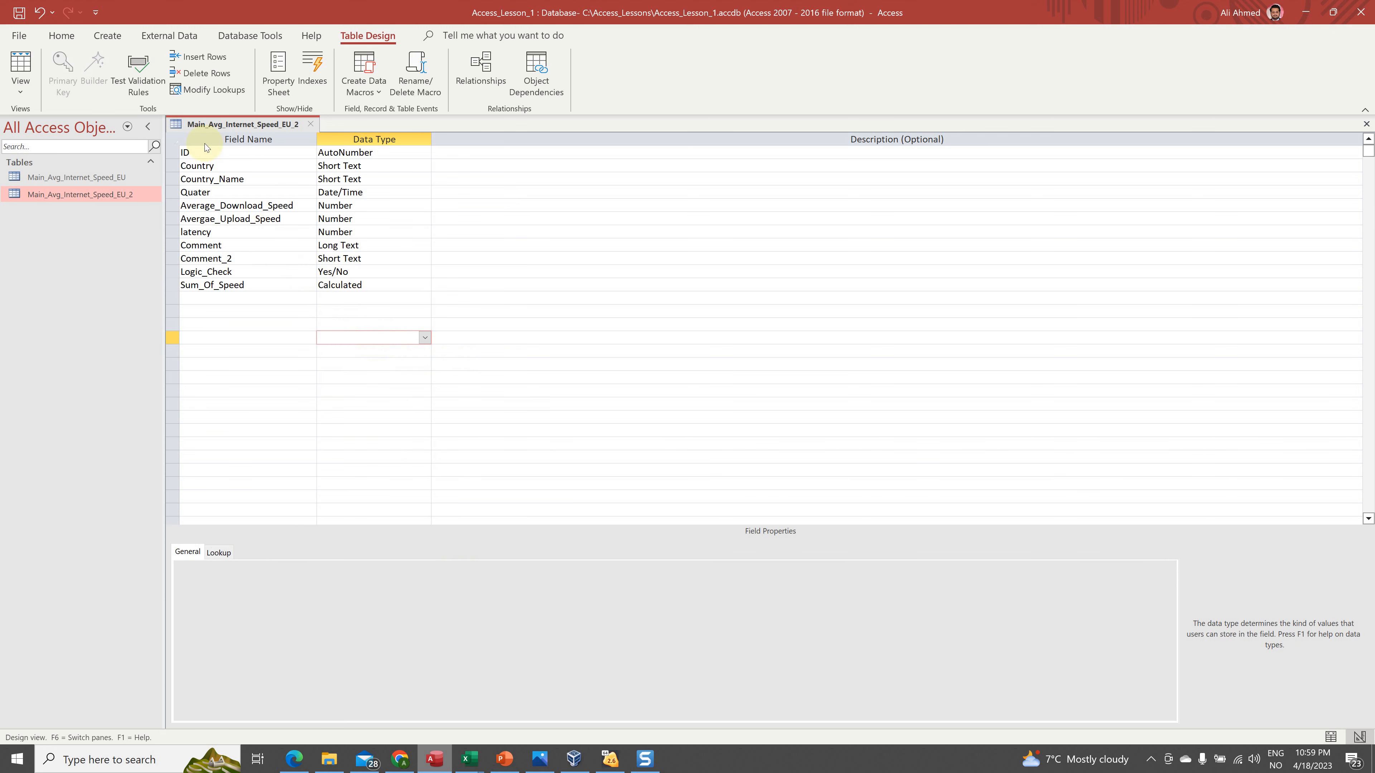
{"action": "left_click", "coordinate": [21, 14]}
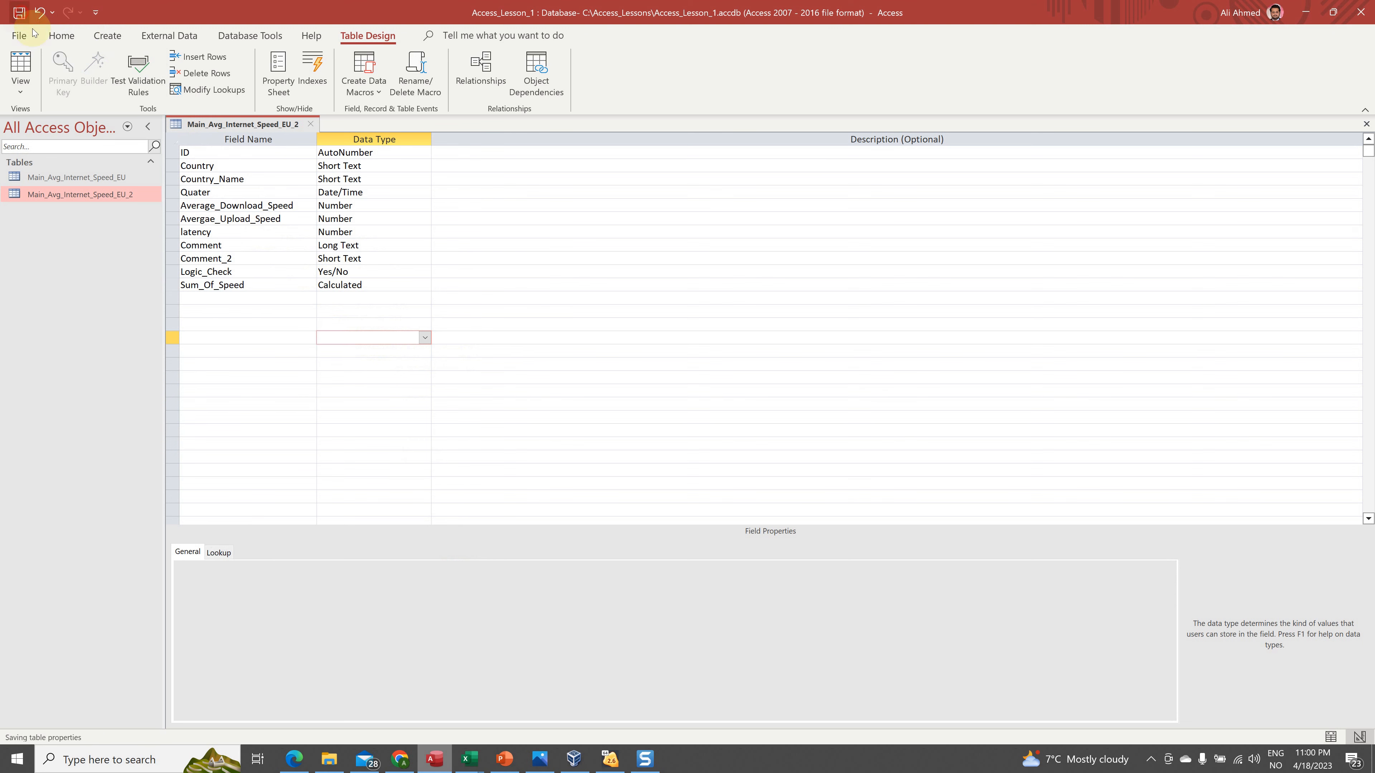
{"action": "left_click", "coordinate": [25, 65]}
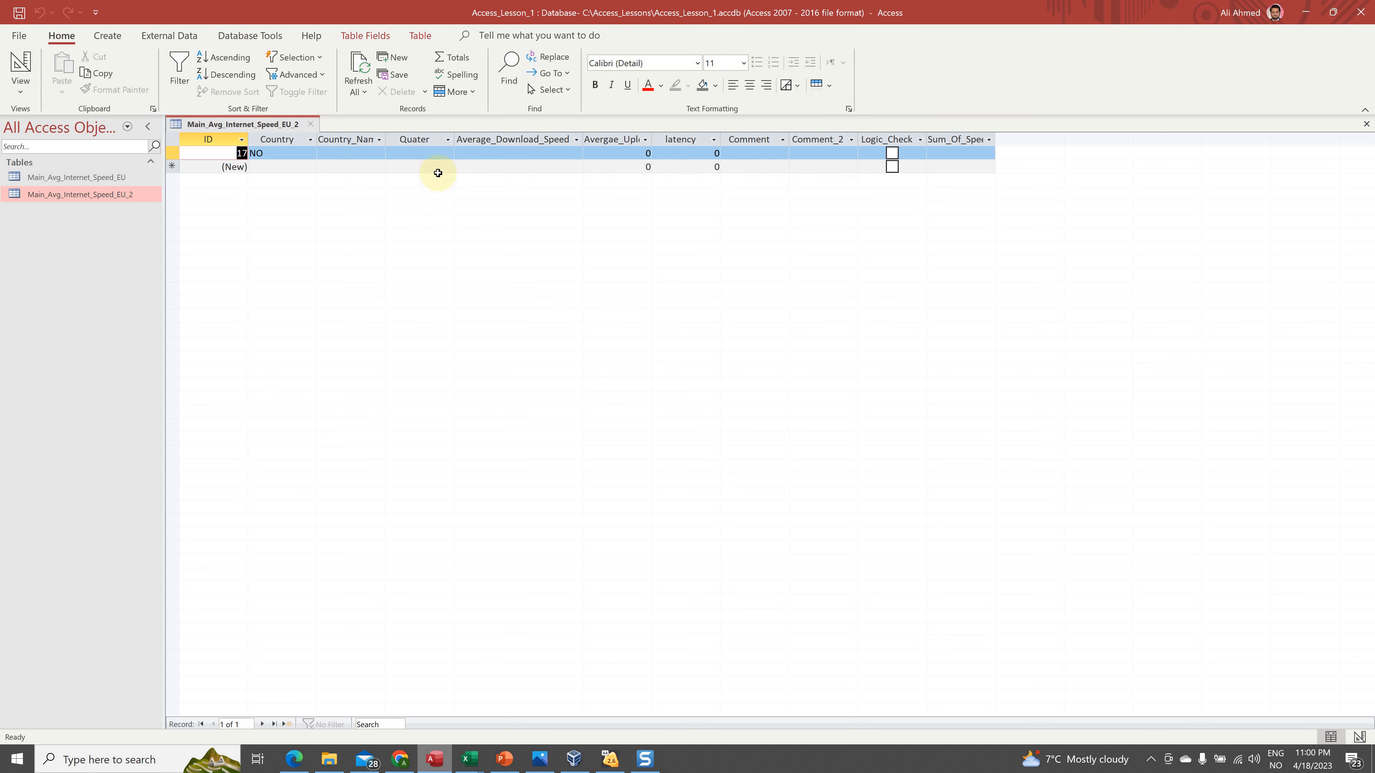
In the NO record, enter Norway as the Country_Name and 1/1/2019 as the Quater
{"action": "left_click", "coordinate": [352, 152]}
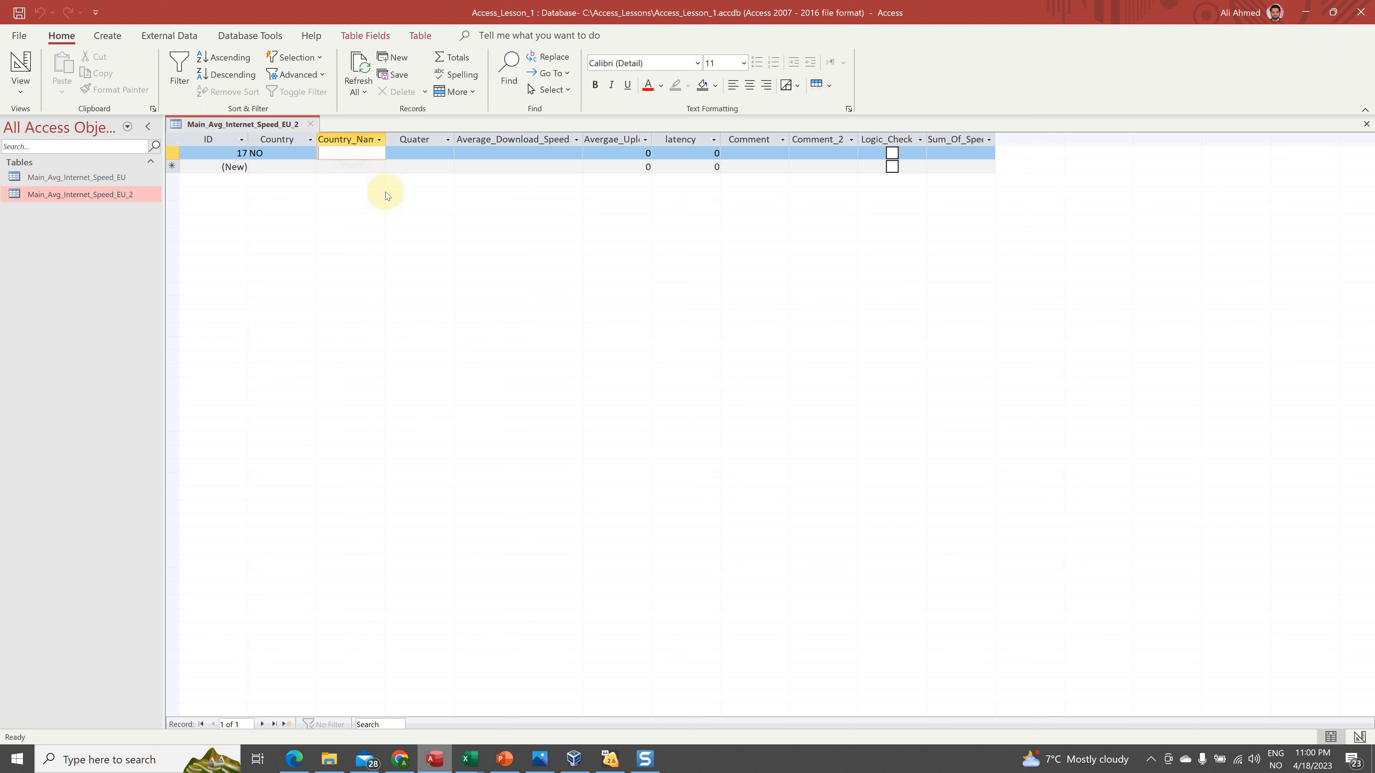
{"action": "type", "text": "Norway"}
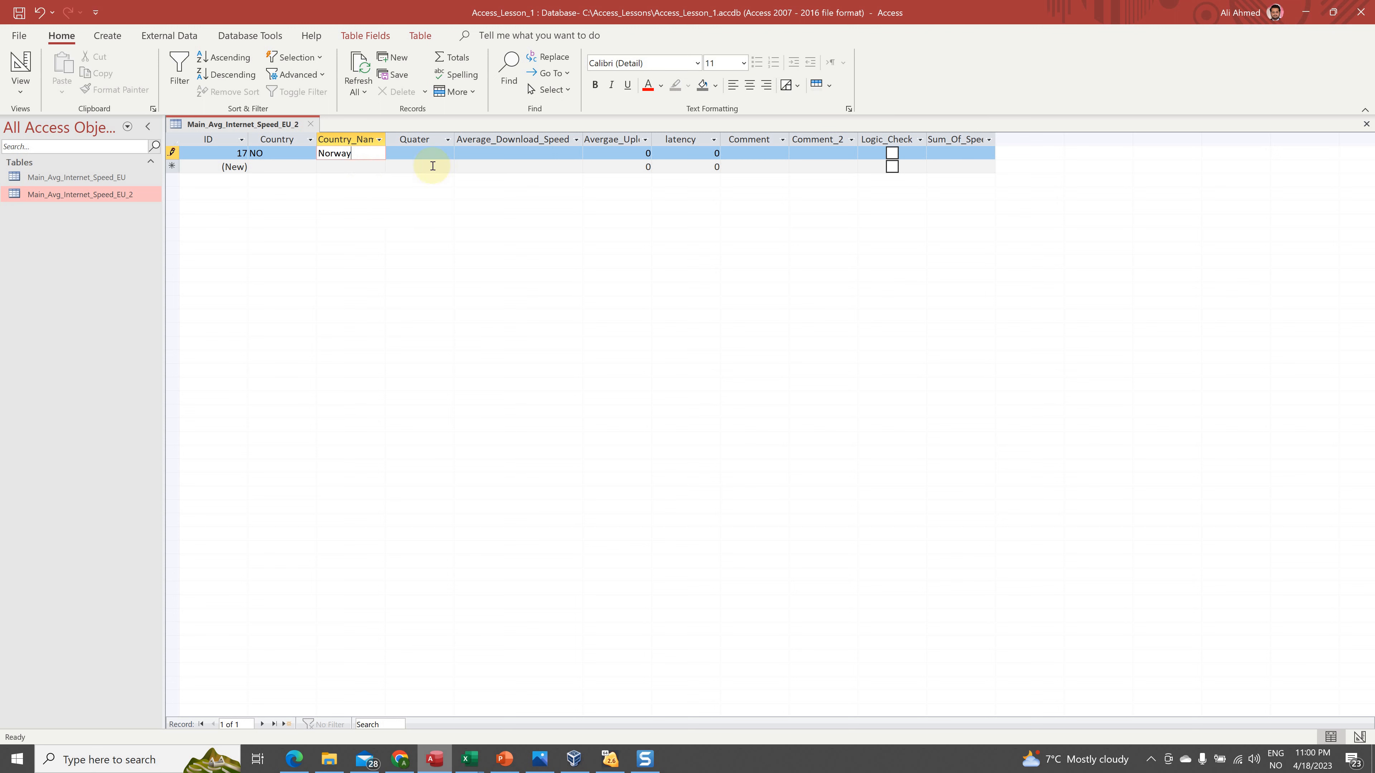
{"action": "left_click", "coordinate": [430, 156]}
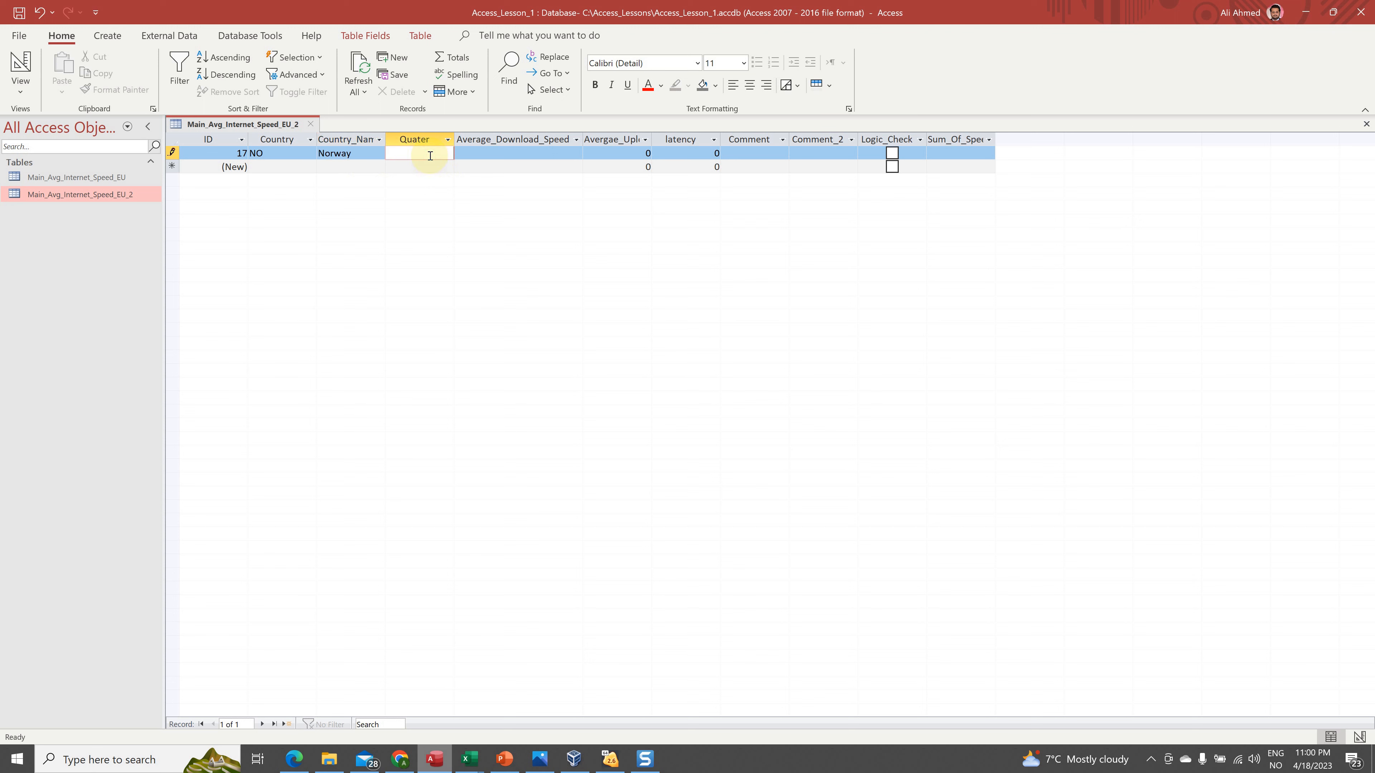
{"action": "type", "text": "1/1/2019"}
Enter 23.1 as the average download speed and 10.2 as the average upload speed of the Norway record
{"action": "left_click", "coordinate": [514, 142]}
{"action": "left_click", "coordinate": [505, 152]}
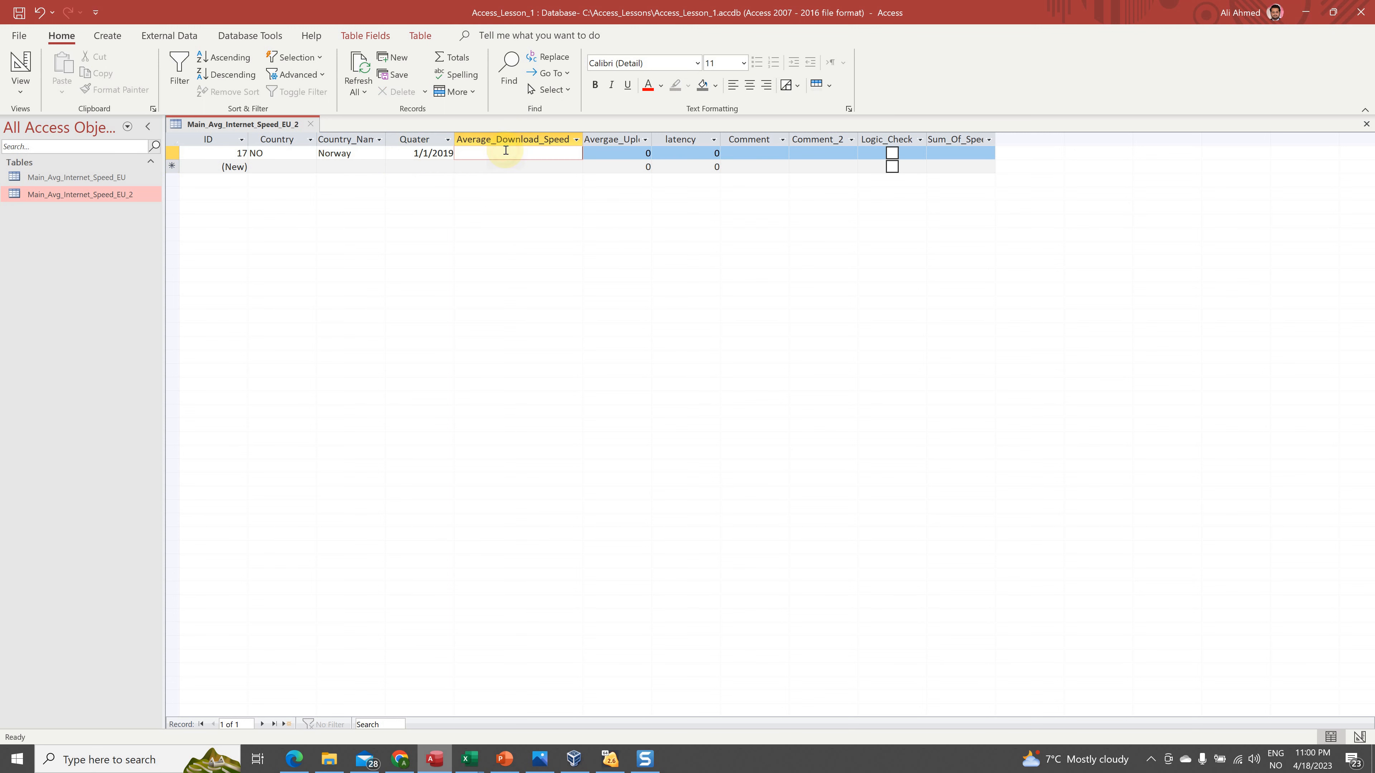
{"action": "type", "text": "23.1"}
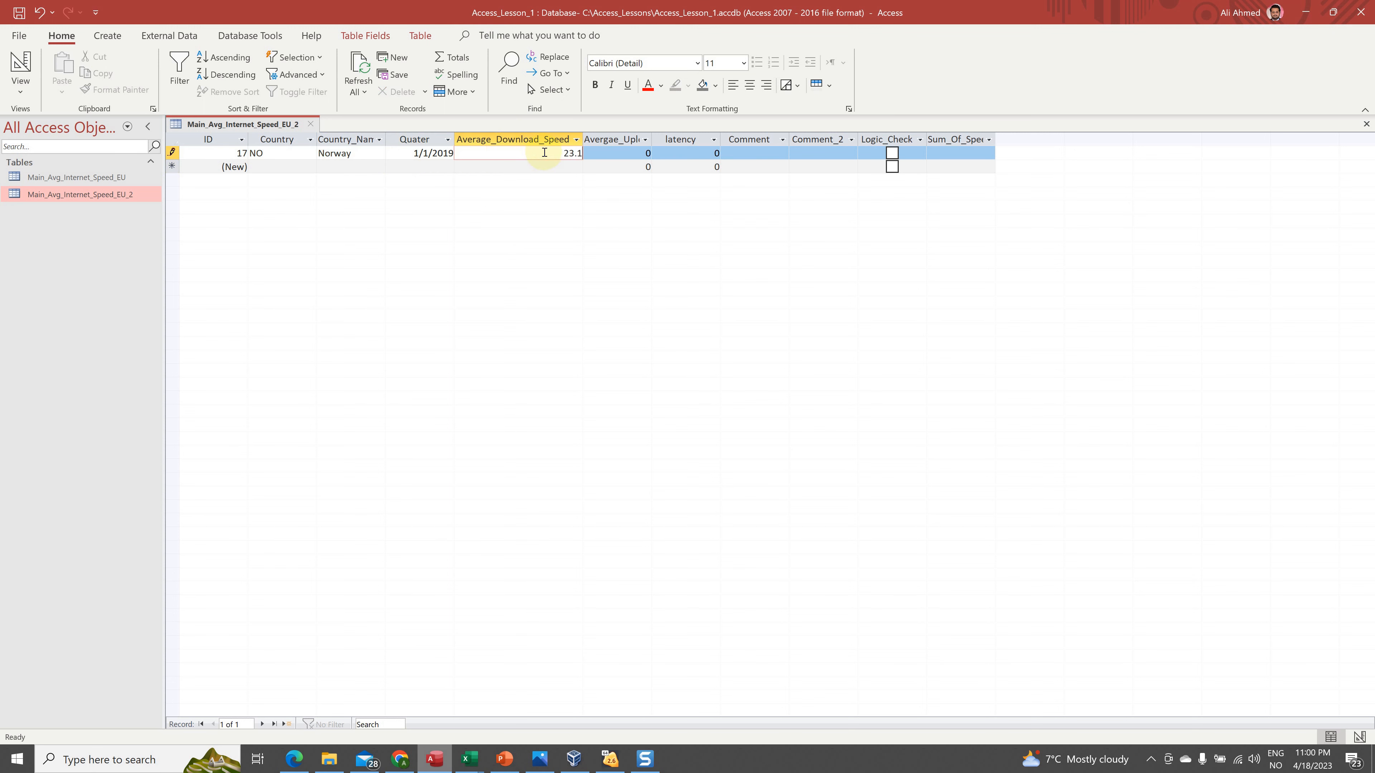
{"action": "left_click_drag", "start_coordinate": [642, 155], "coordinate": [667, 151]}
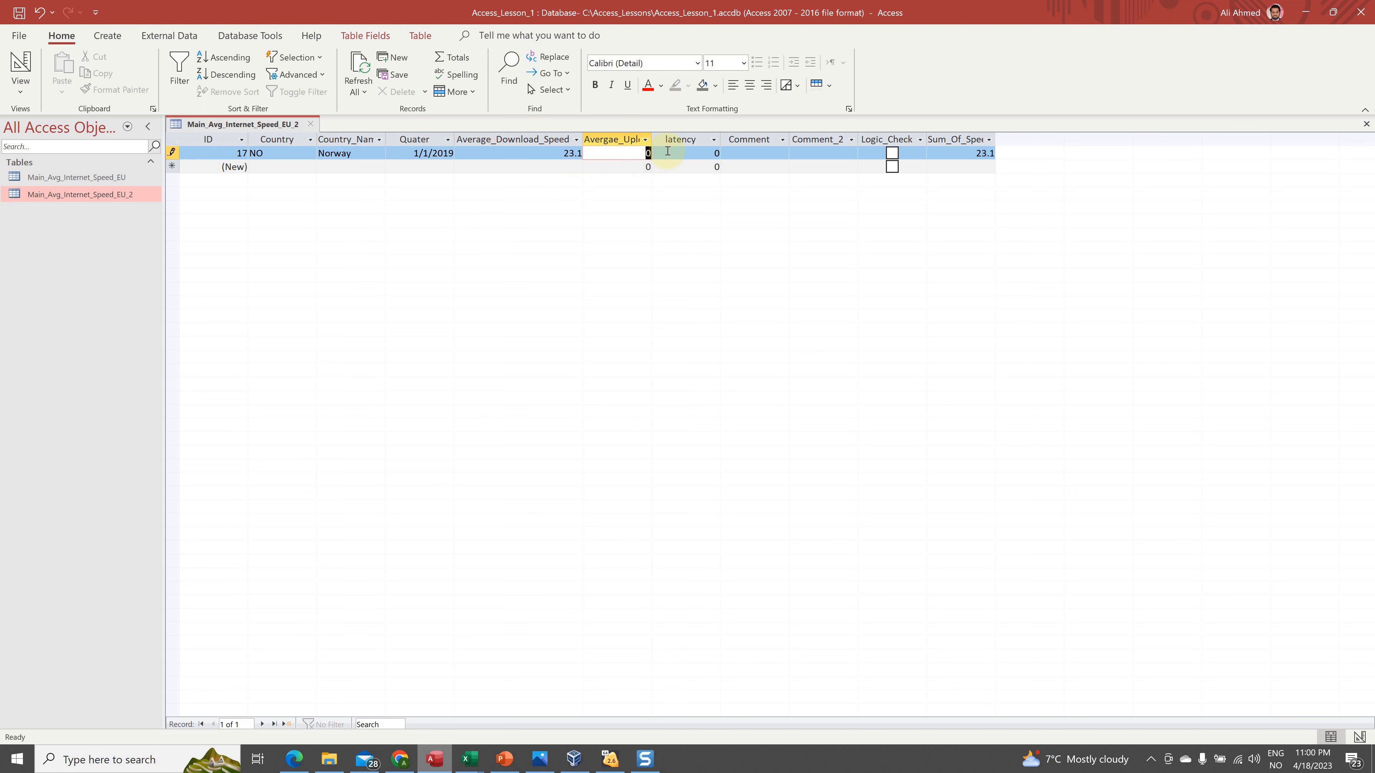
{"action": "type", "text": "10.2"}
{"action": "key", "text": "Tab"}
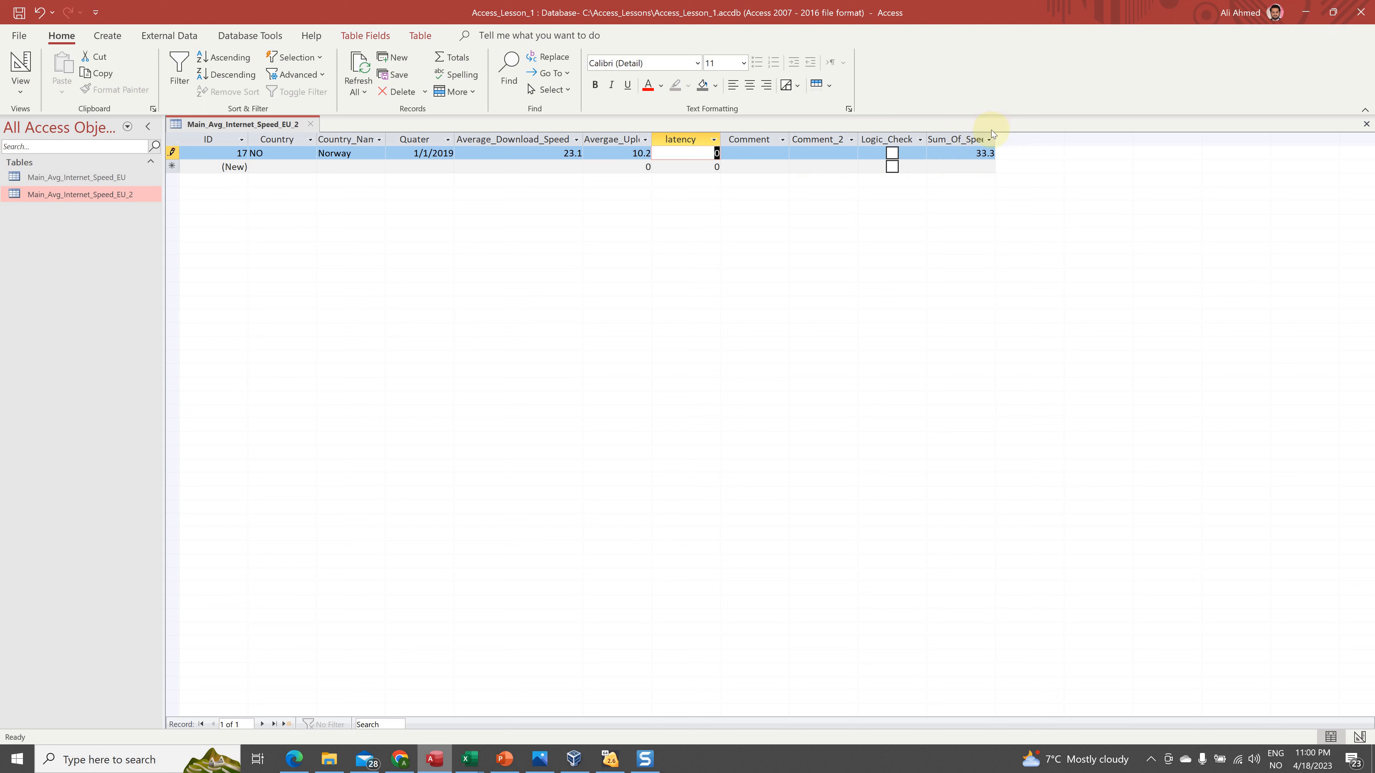
Fit the Sum_Of_Speed column width to its heading and compare its value with the download and upload speeds
{"action": "double_click", "coordinate": [995, 138]}
{"action": "left_click", "coordinate": [985, 153]}
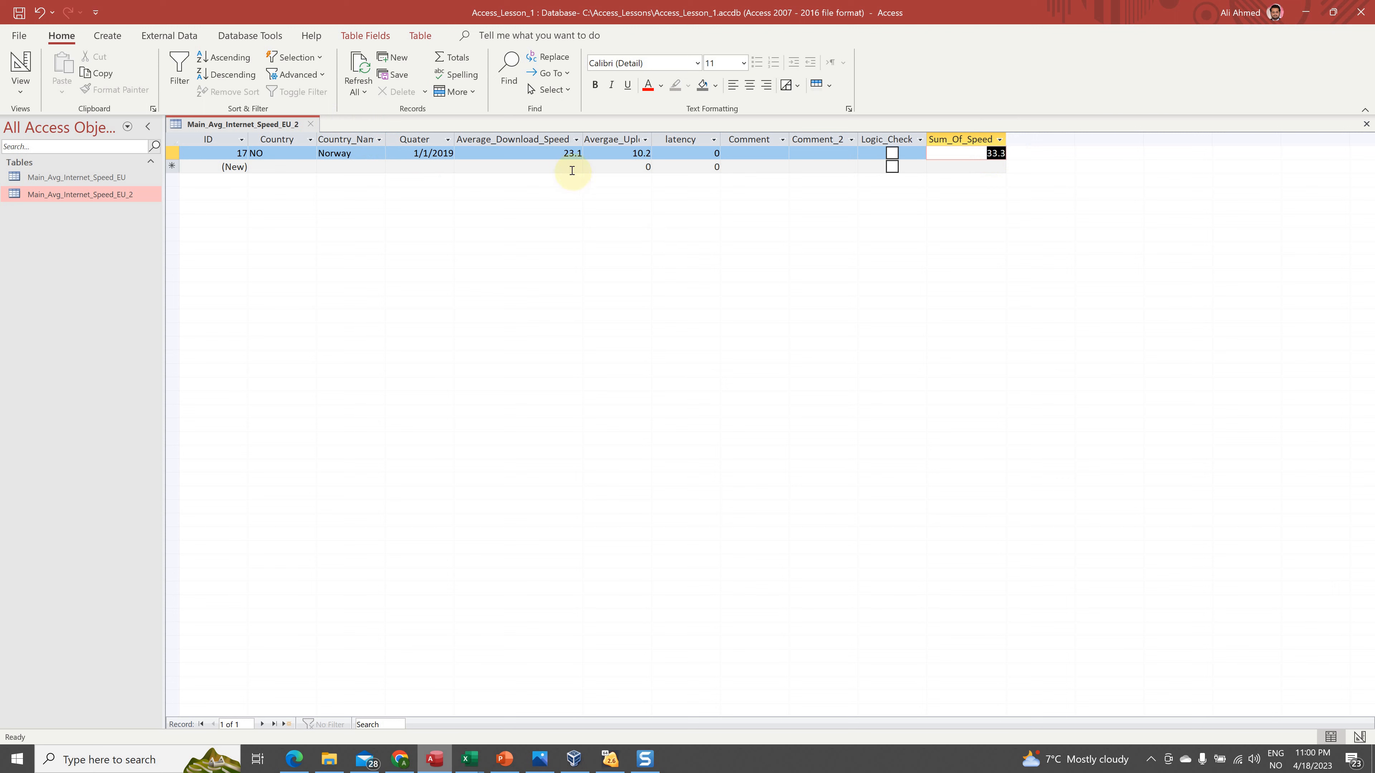
{"action": "left_click_drag", "start_coordinate": [564, 156], "coordinate": [623, 157]}
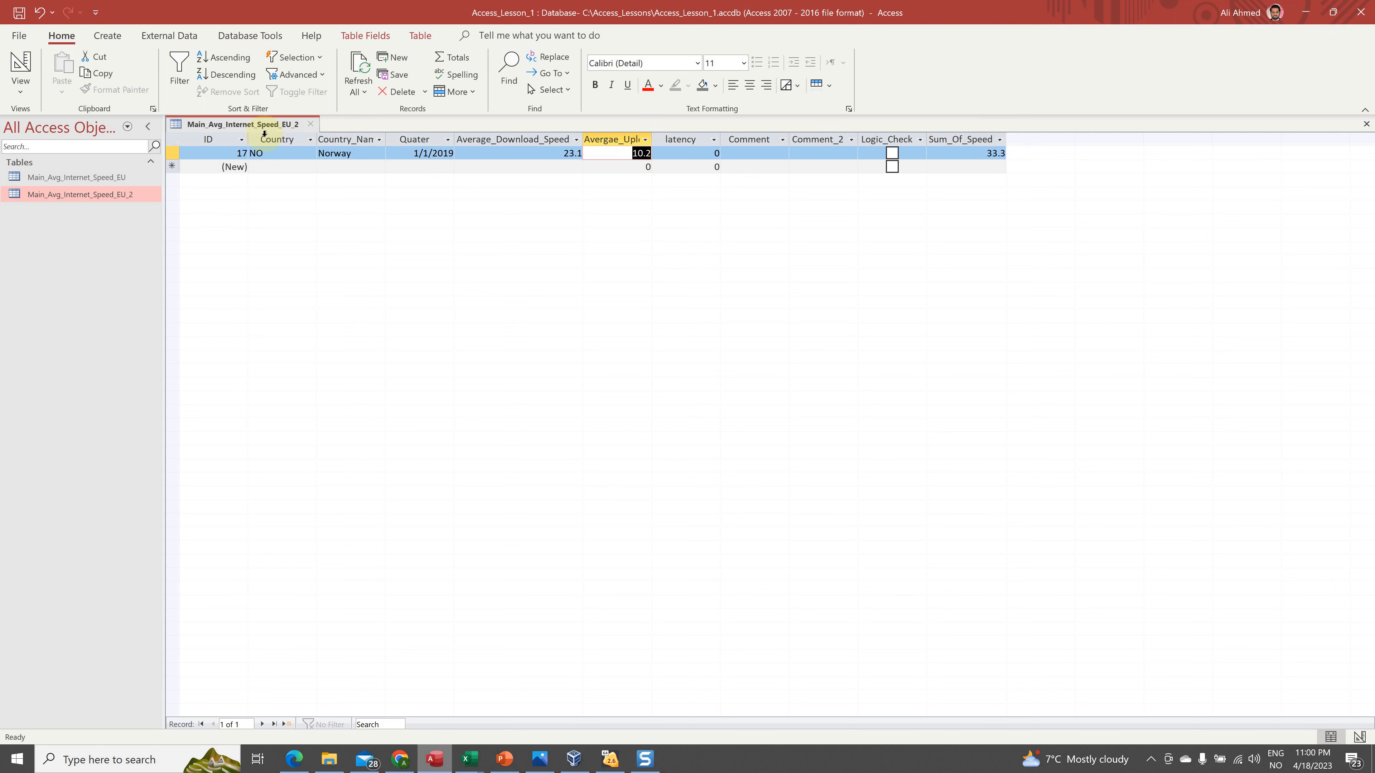
Return to Design View and change the Sum_Of_Speed expression to ([Average_Download_Speed]+[Avergae_Upload_Speed])/2
{"action": "right_click", "coordinate": [257, 127]}
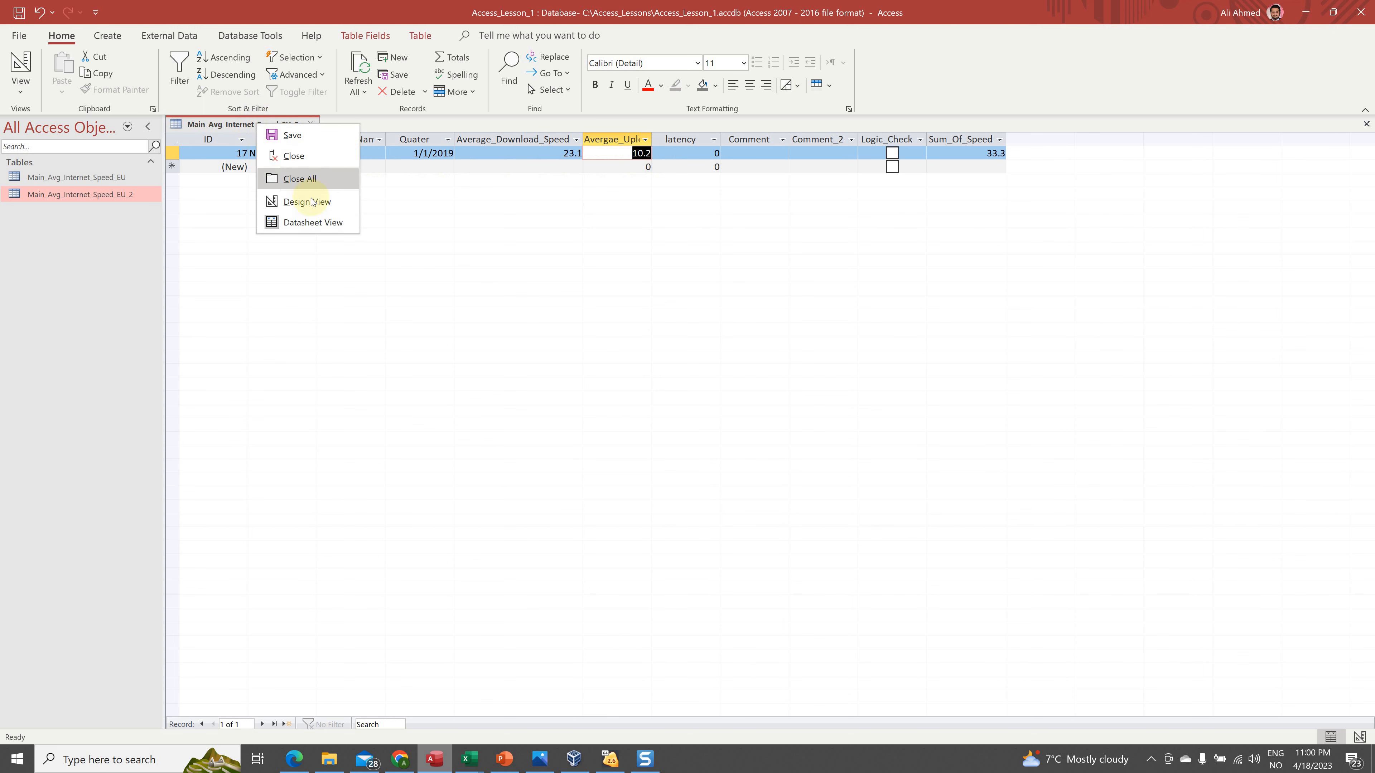
{"action": "left_click", "coordinate": [310, 201]}
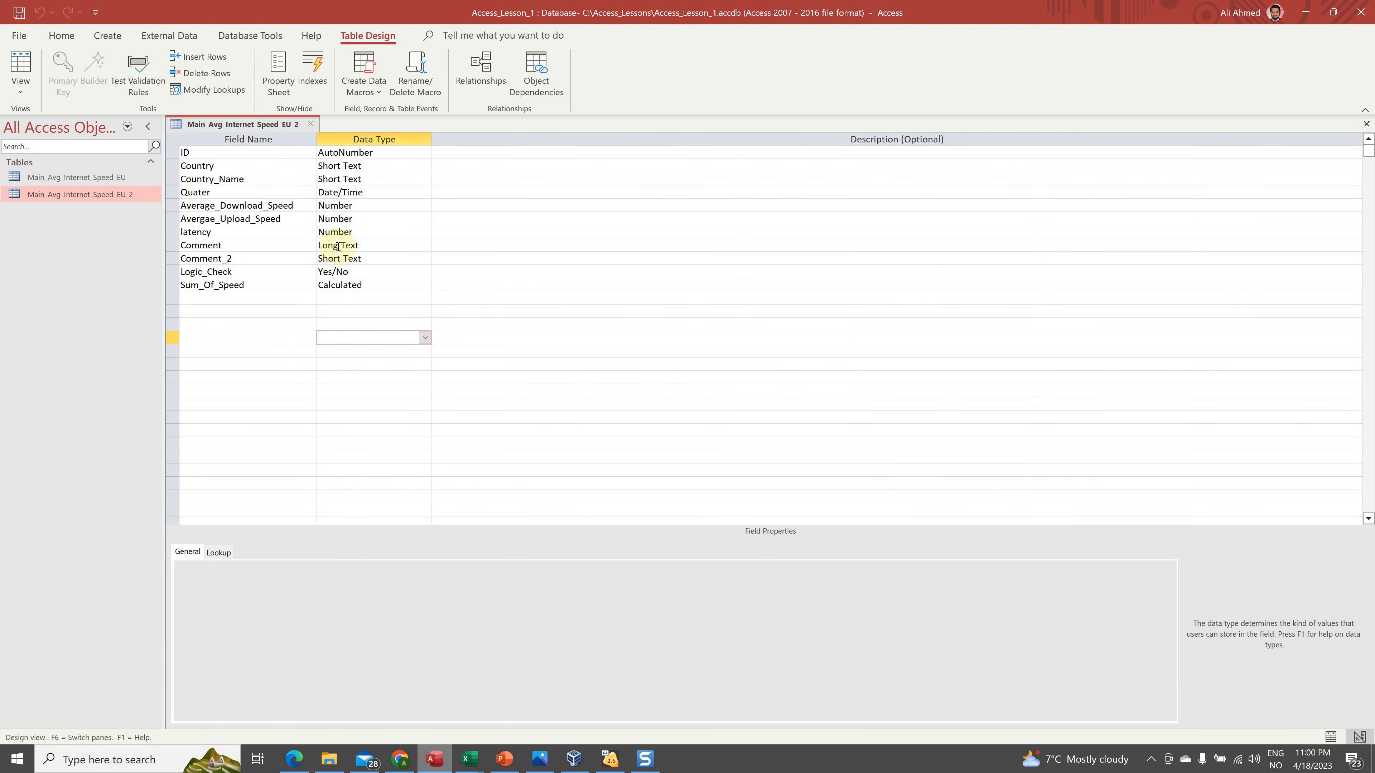
{"action": "left_click", "coordinate": [290, 283]}
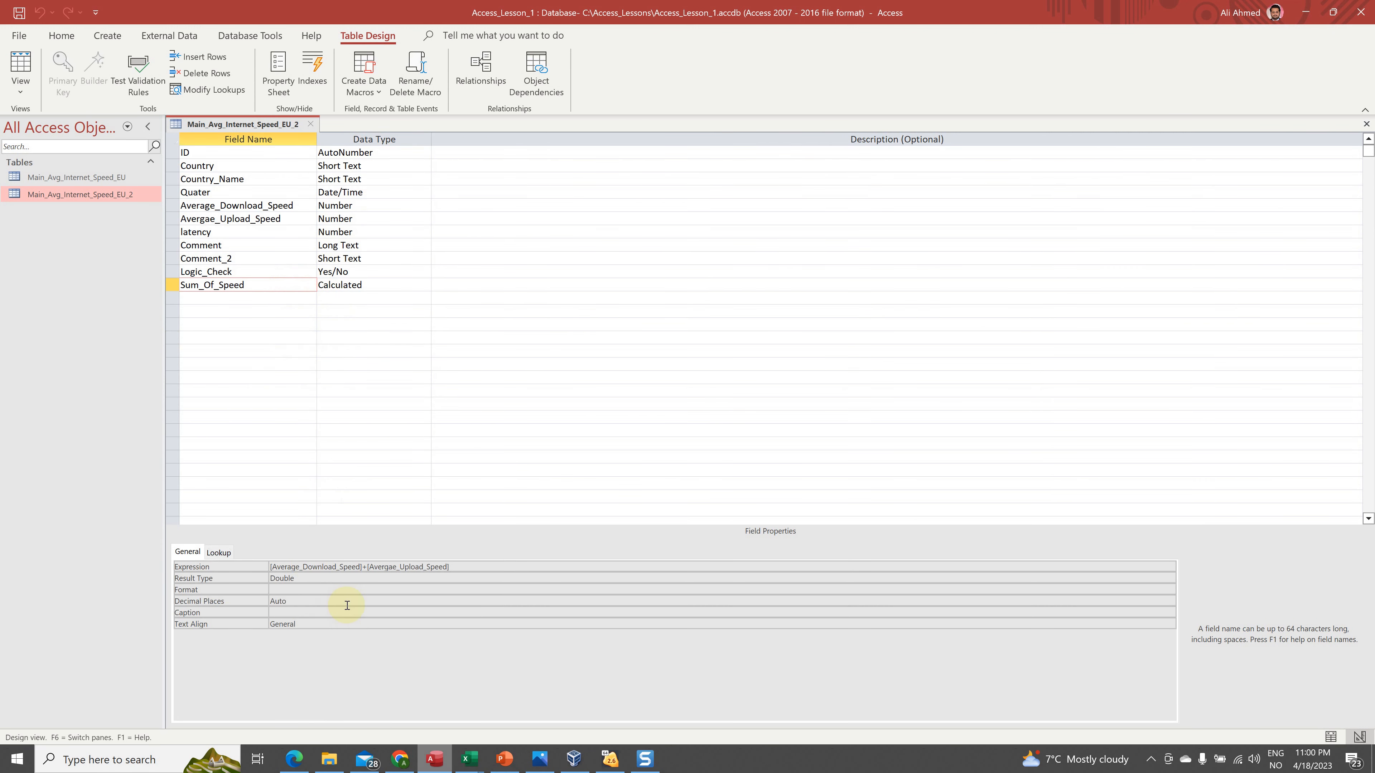
{"action": "left_click", "coordinate": [458, 566]}
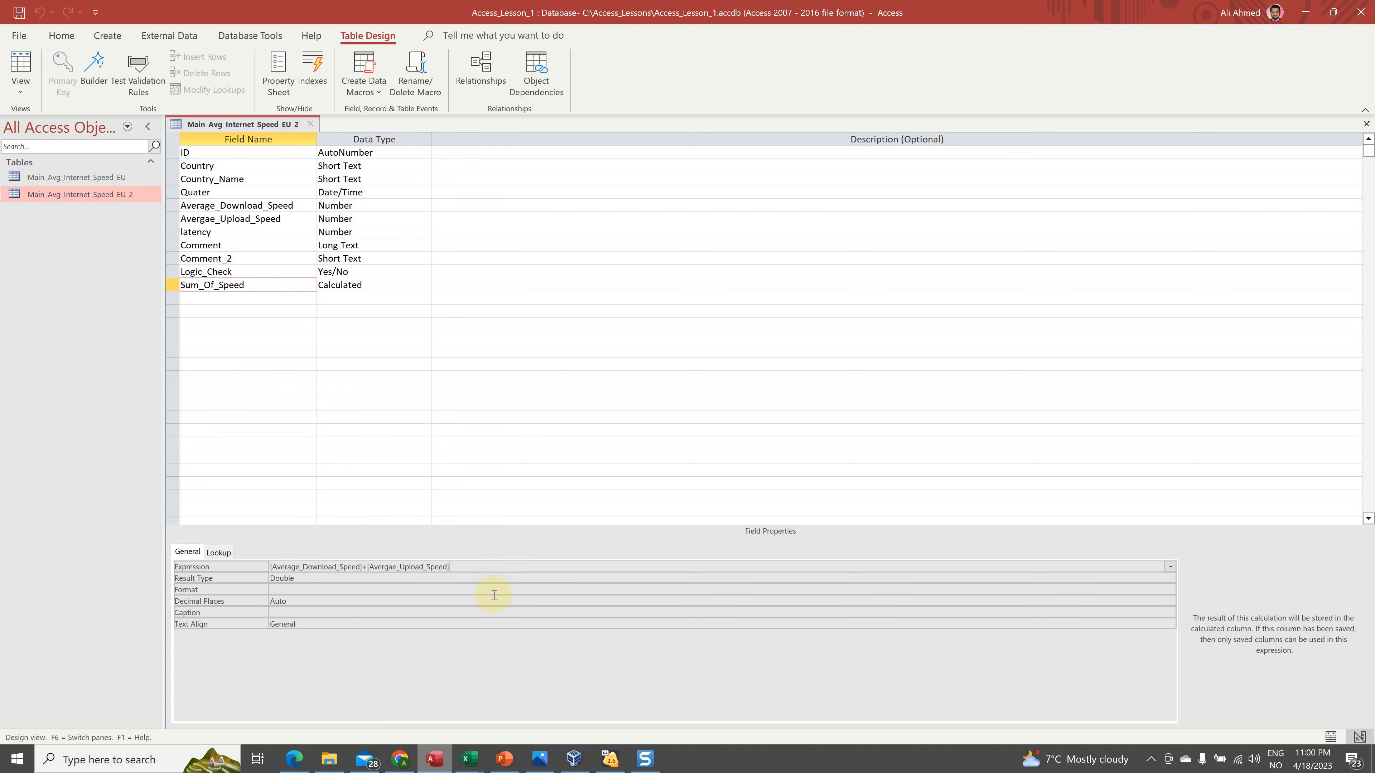
{"action": "left_click", "coordinate": [273, 571]}
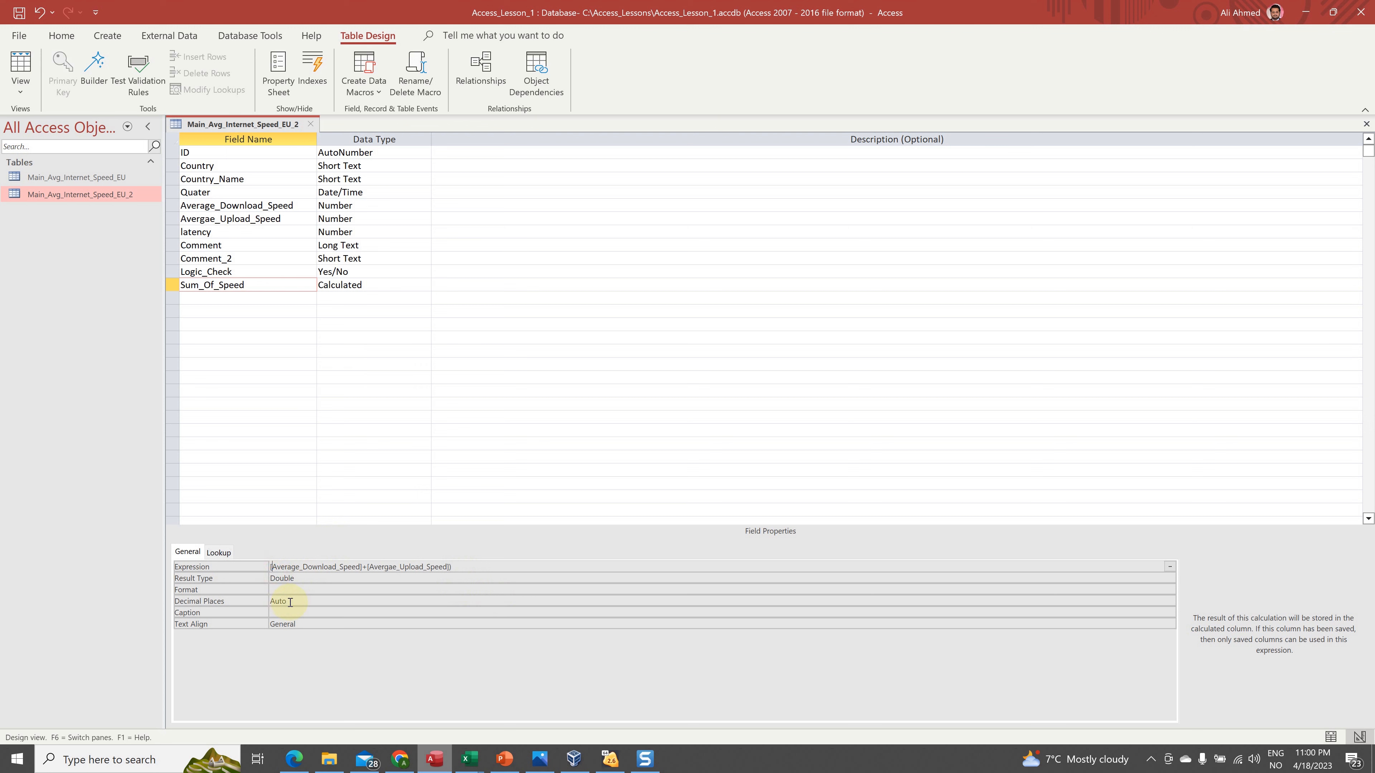
{"action": "type", "text": "("}
{"action": "type", "text": "/2"}
{"action": "left_click", "coordinate": [455, 579]}
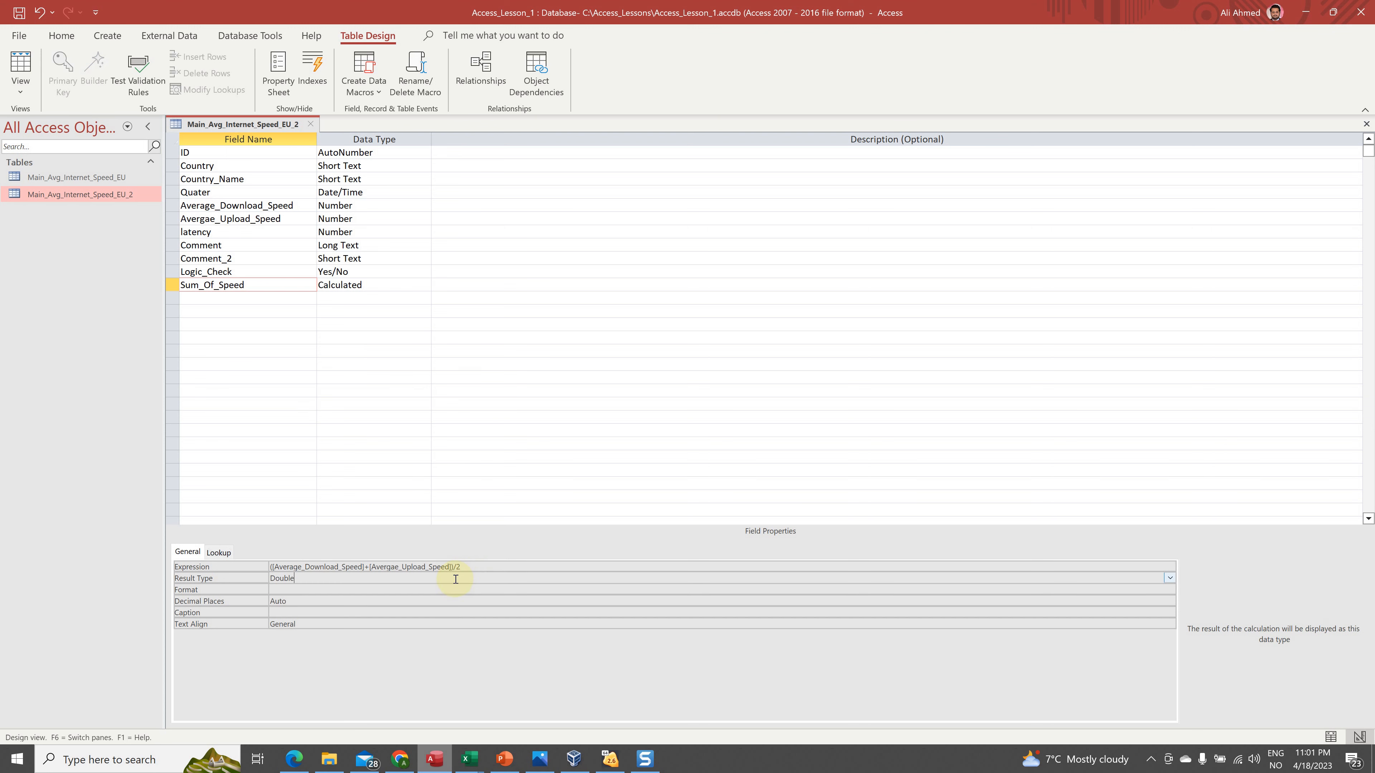
Save the changed expression and display the table in Datasheet View to check the recalculated Sum_Of_Speed
{"action": "left_click", "coordinate": [18, 15]}
{"action": "left_click", "coordinate": [22, 65]}
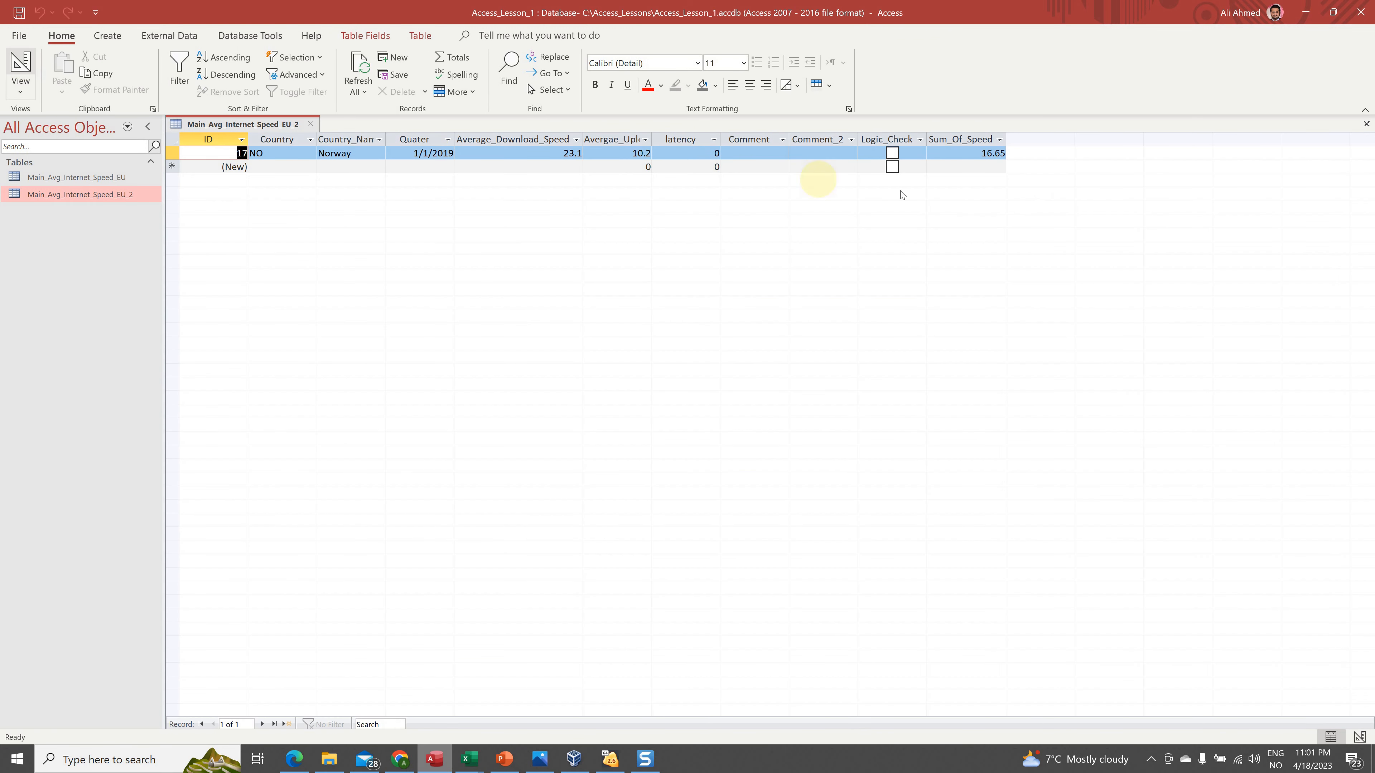
Set the Sum_Of_Speed field's caption to Average_Speed in Design View and check the calculated column in Datasheet View
{"action": "left_click", "coordinate": [978, 153]}
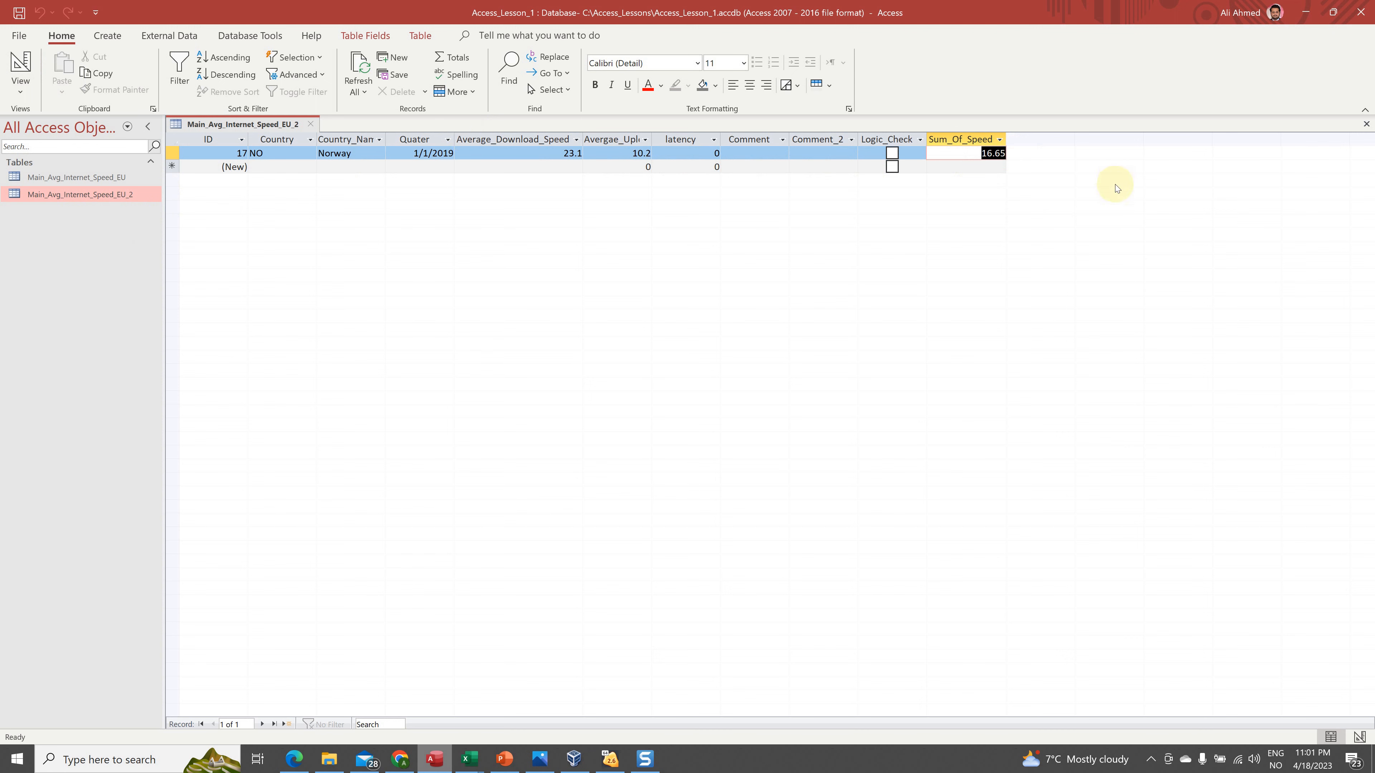
{"action": "right_click", "coordinate": [223, 121]}
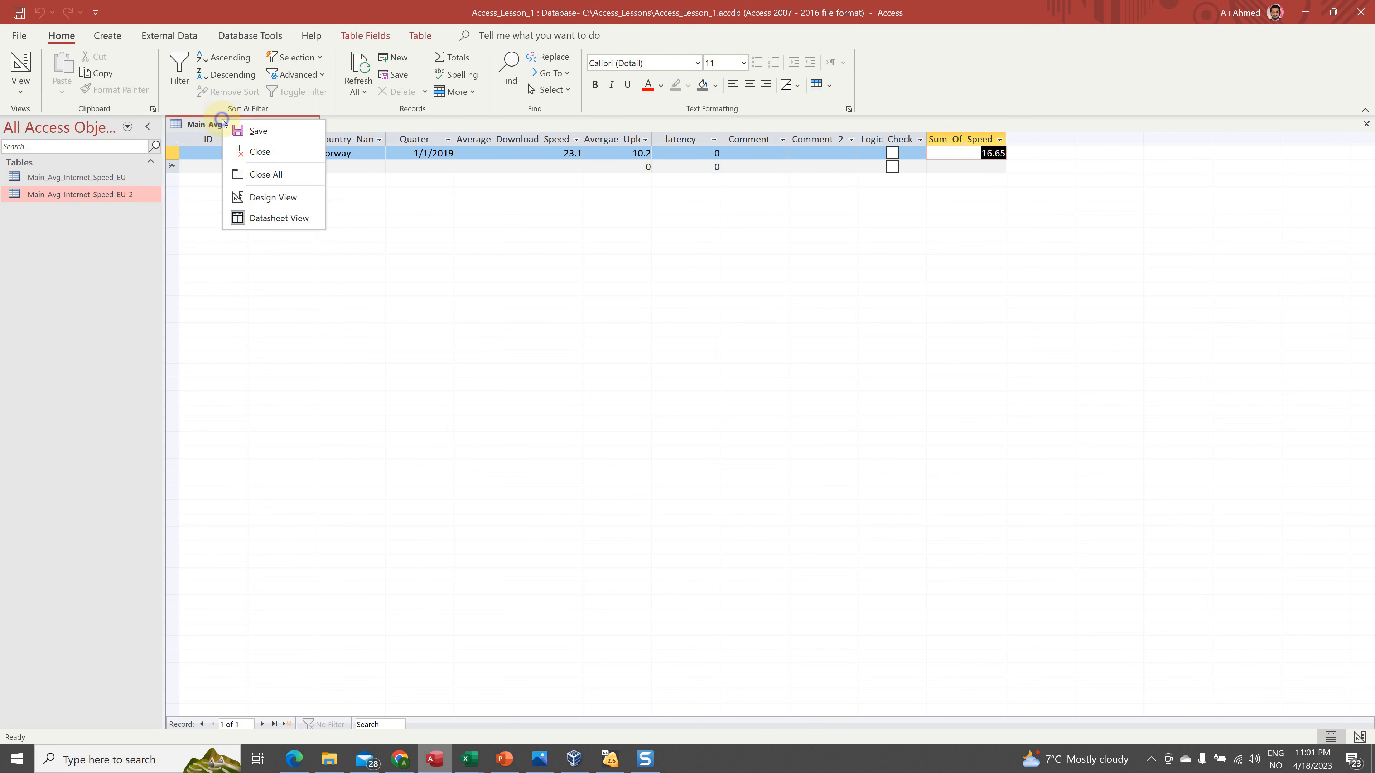
{"action": "left_click", "coordinate": [273, 197]}
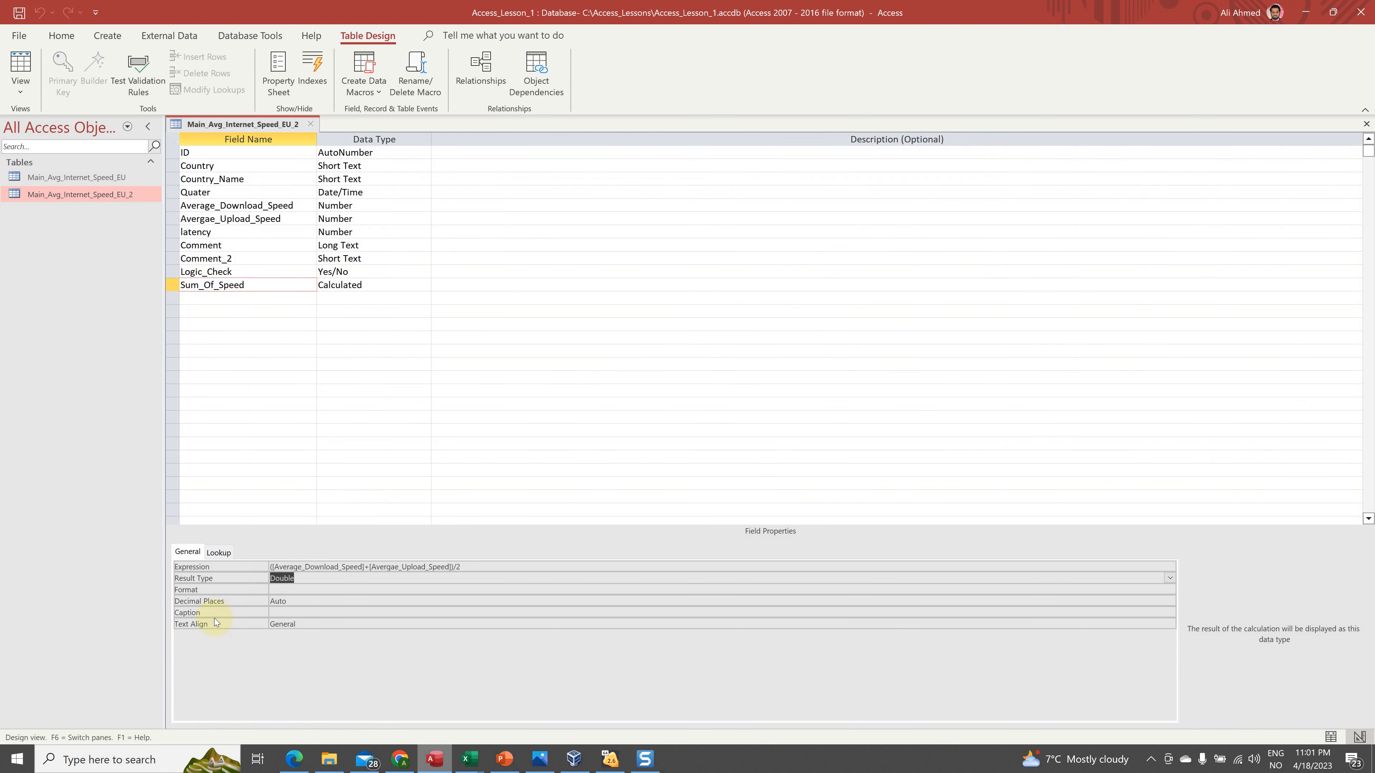
{"action": "left_click", "coordinate": [279, 613]}
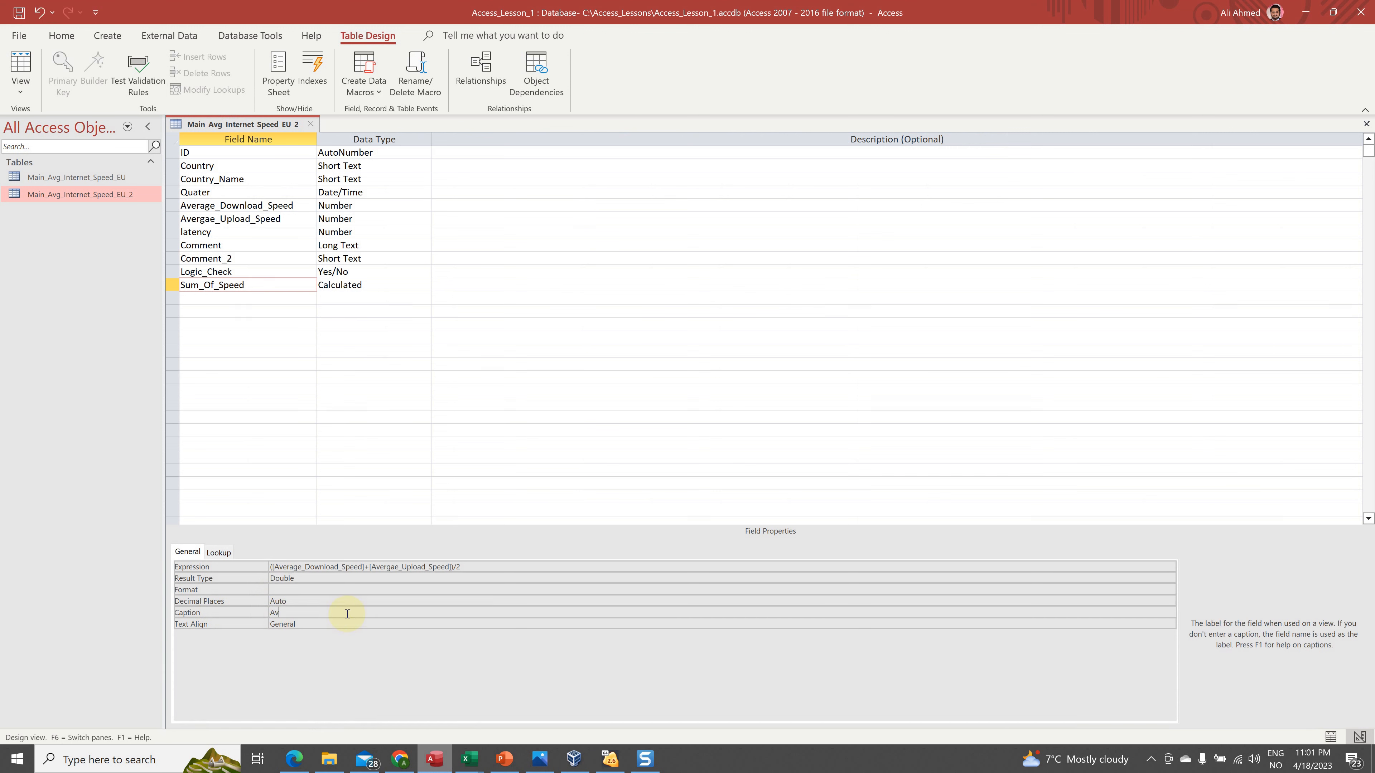
{"action": "type", "text": "Average_Speed"}
{"action": "left_click", "coordinate": [22, 67]}
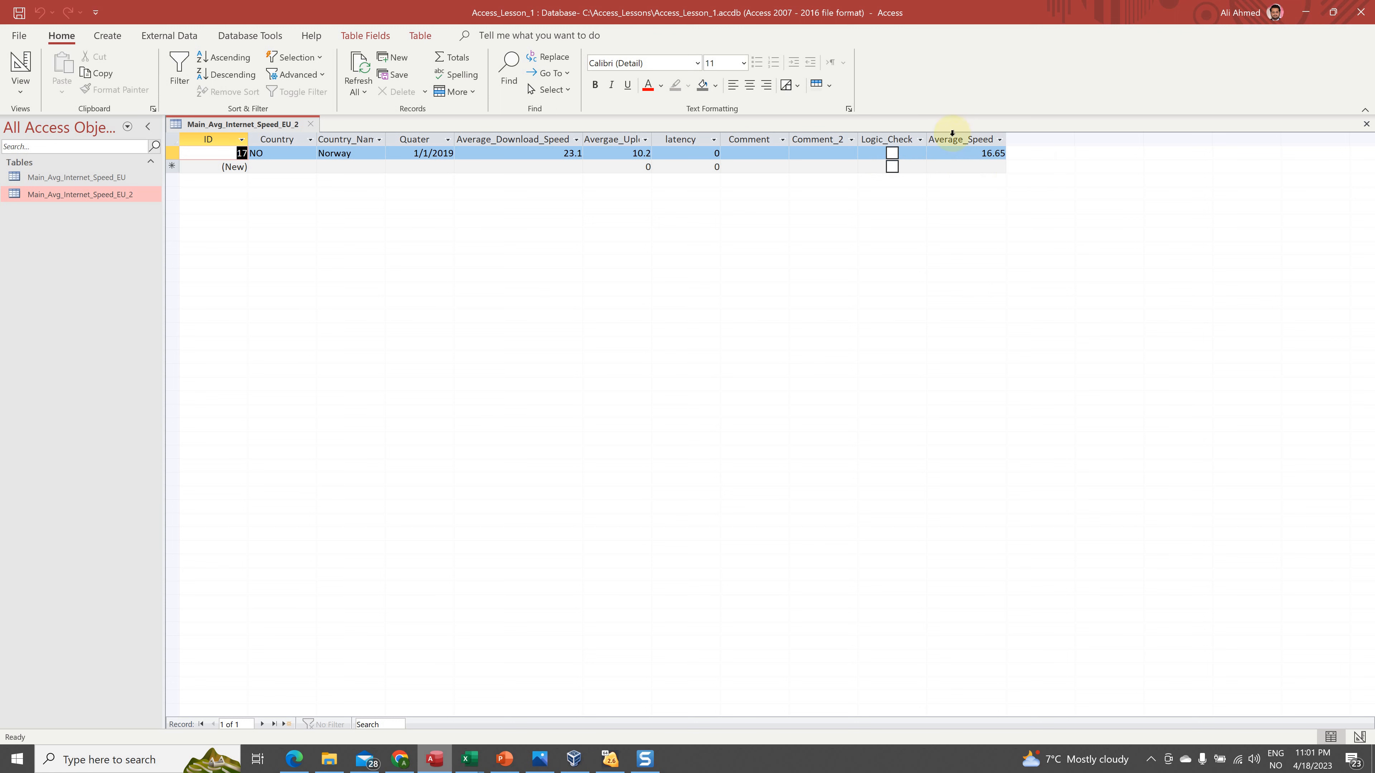
{"action": "left_click", "coordinate": [982, 157]}
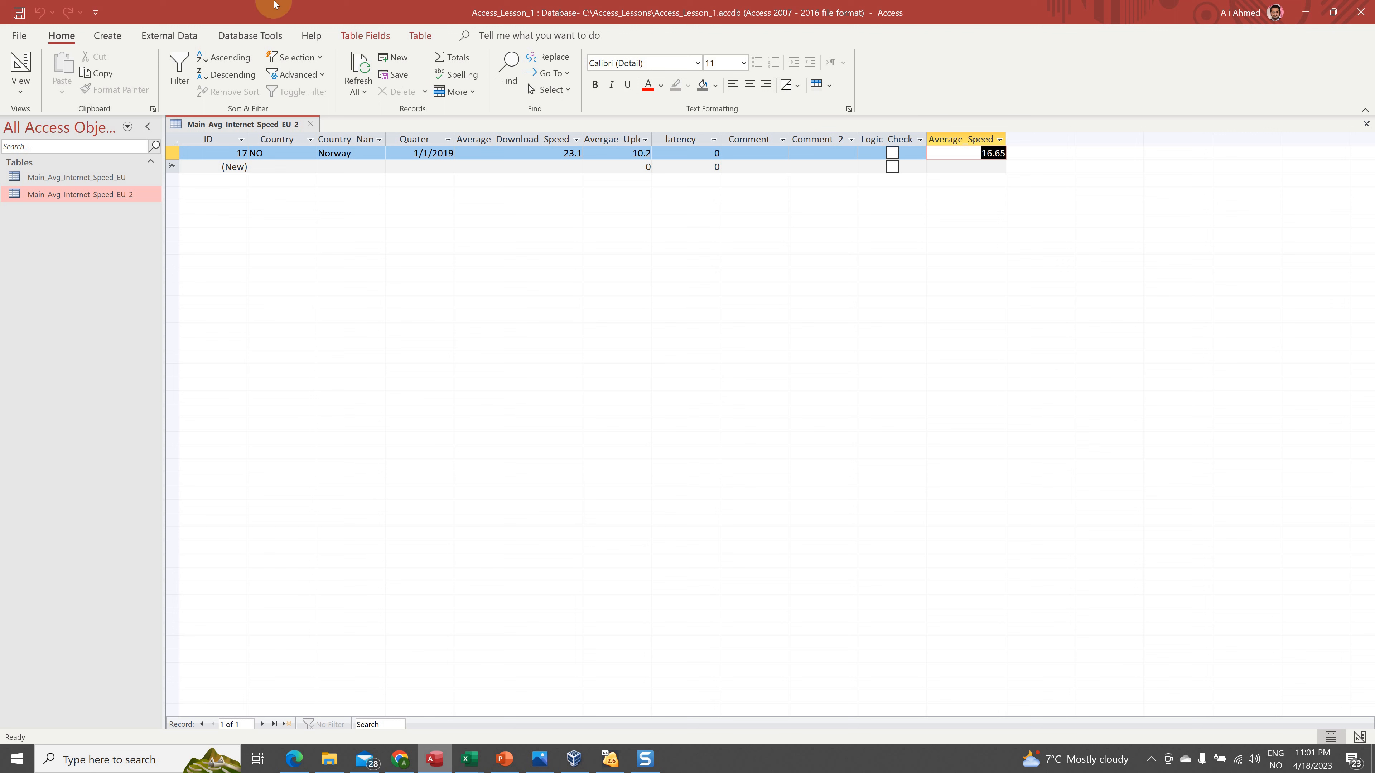
Return the table to Design View and select the data type of the Sum_Of_Speed field
{"action": "right_click", "coordinate": [251, 127]}
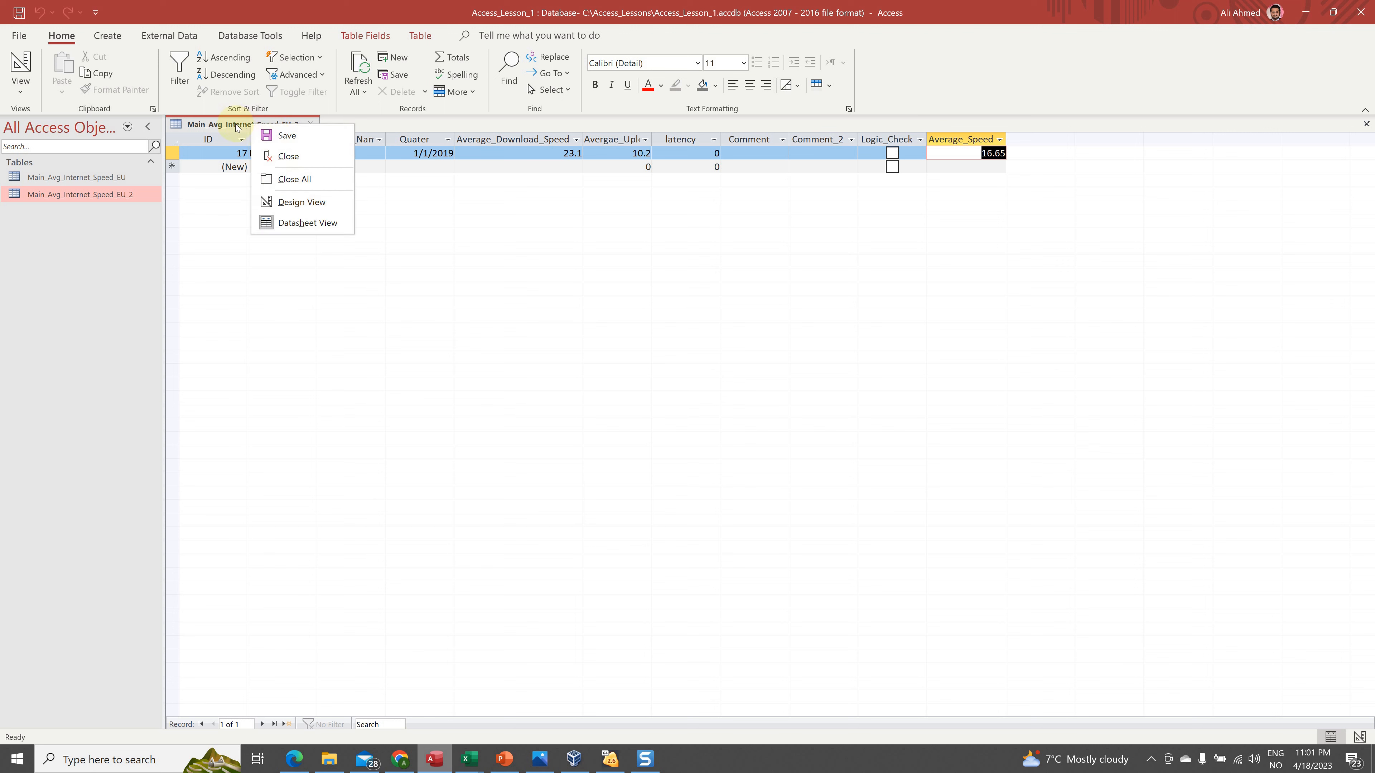
{"action": "left_click", "coordinate": [219, 125]}
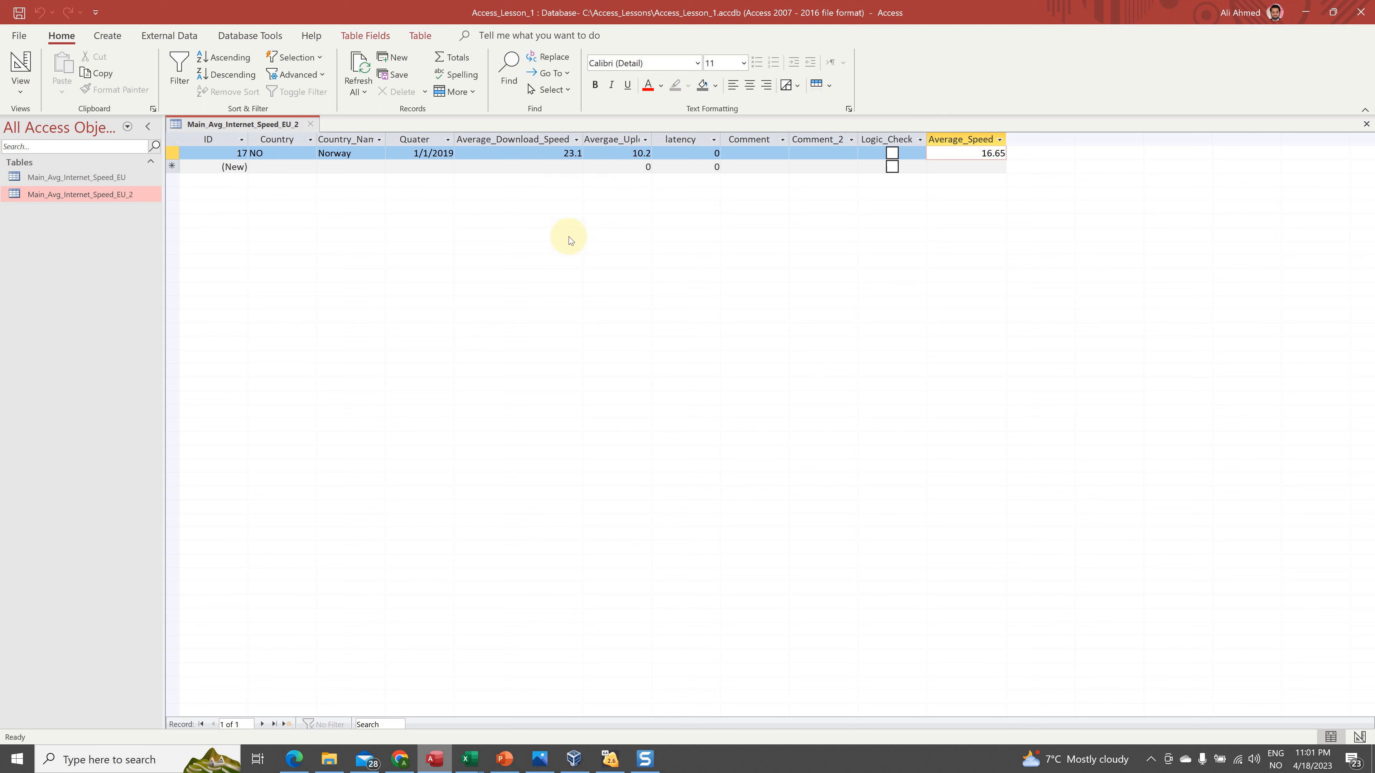
{"action": "right_click", "coordinate": [259, 124]}
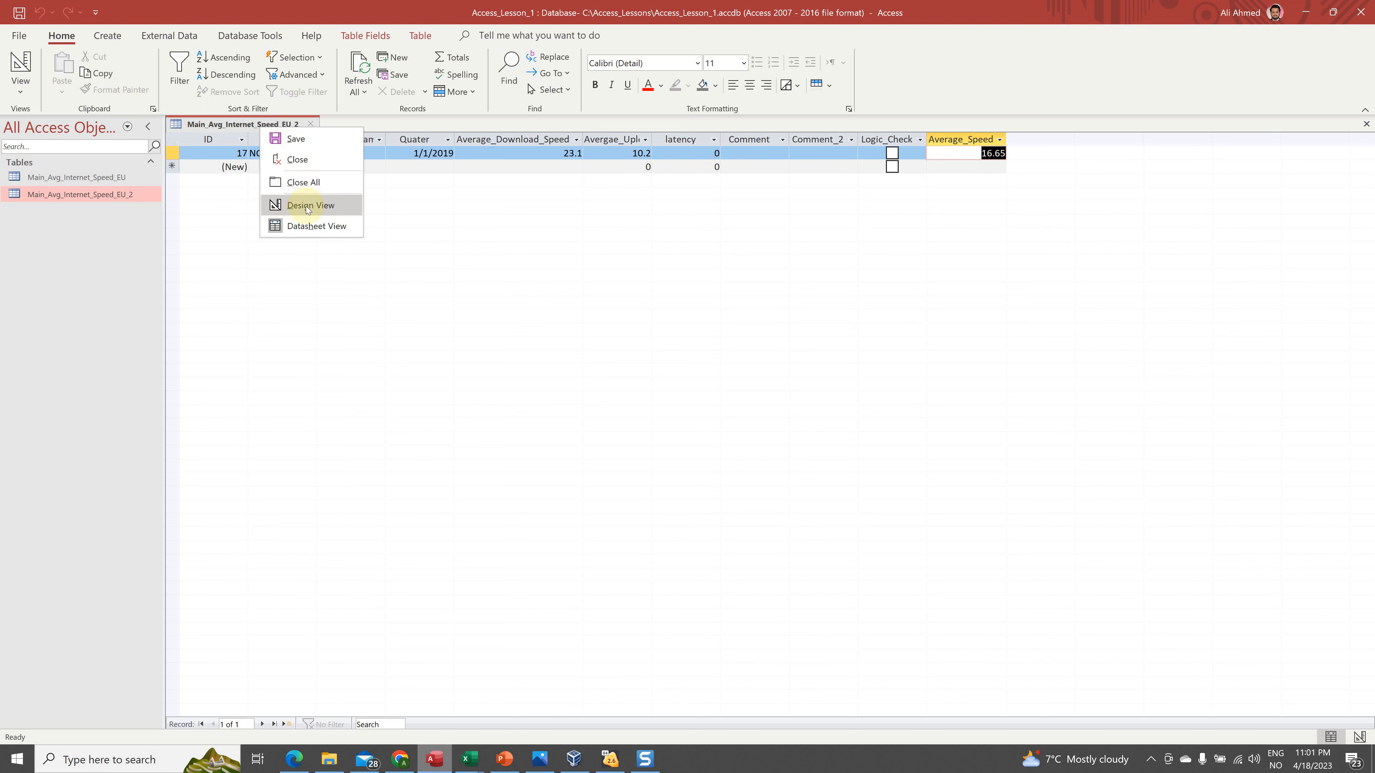
{"action": "left_click", "coordinate": [304, 207]}
{"action": "left_click", "coordinate": [347, 285]}
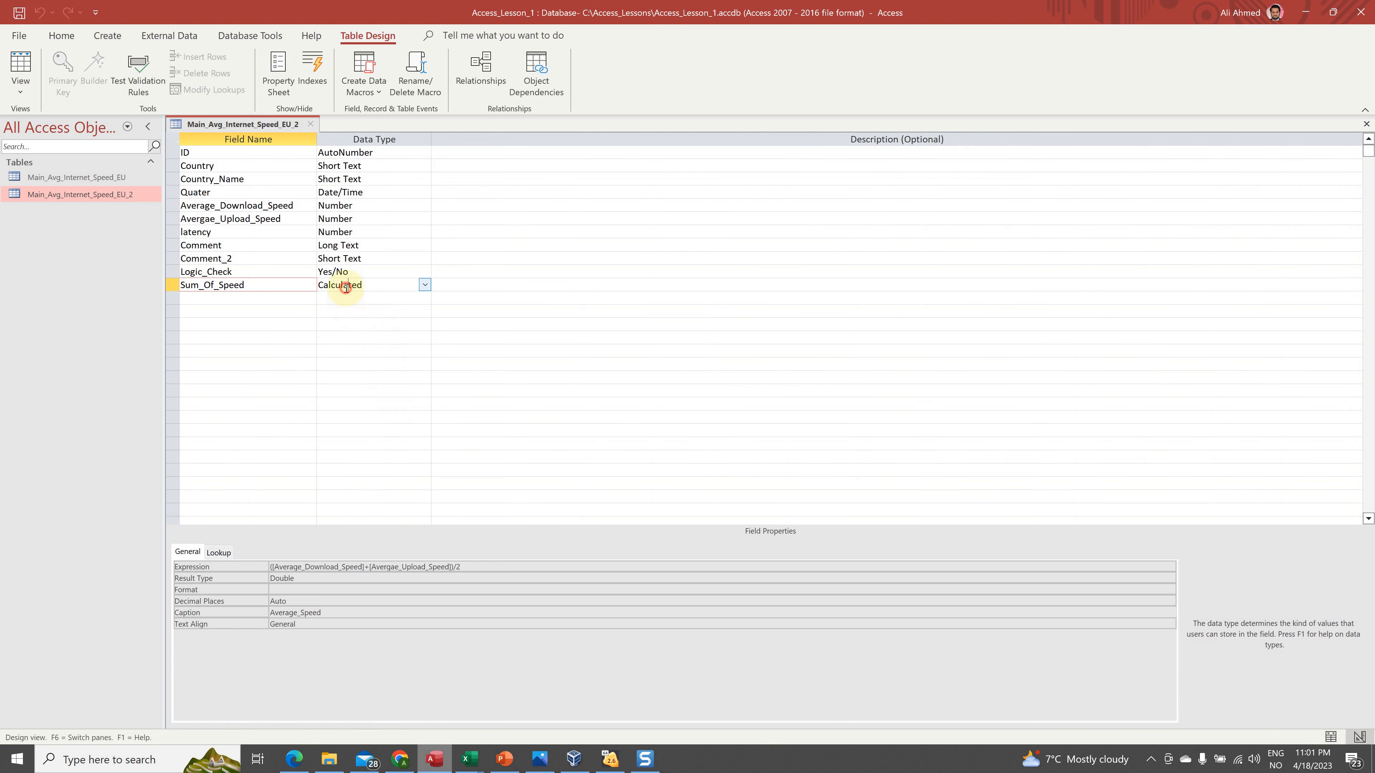